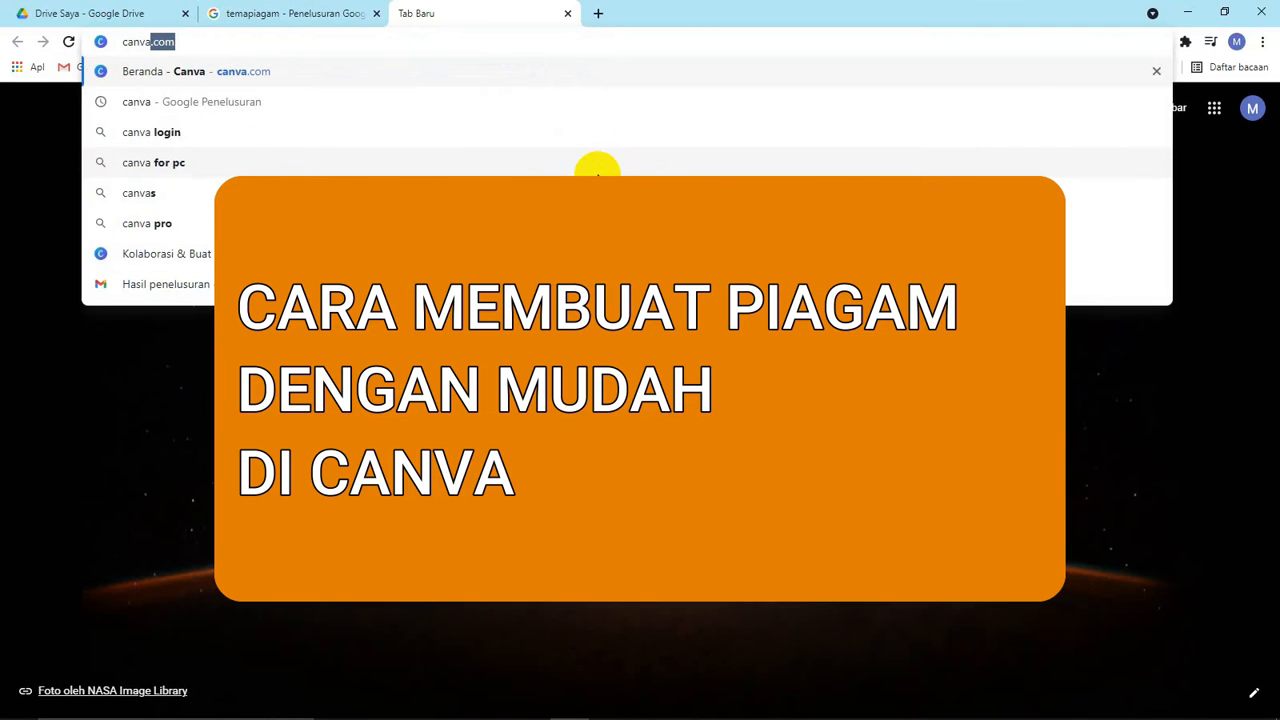
- Look through the Google image results for "tema piagam" and return to the Canva home page
left_click(346, 12)
left_click(246, 166)
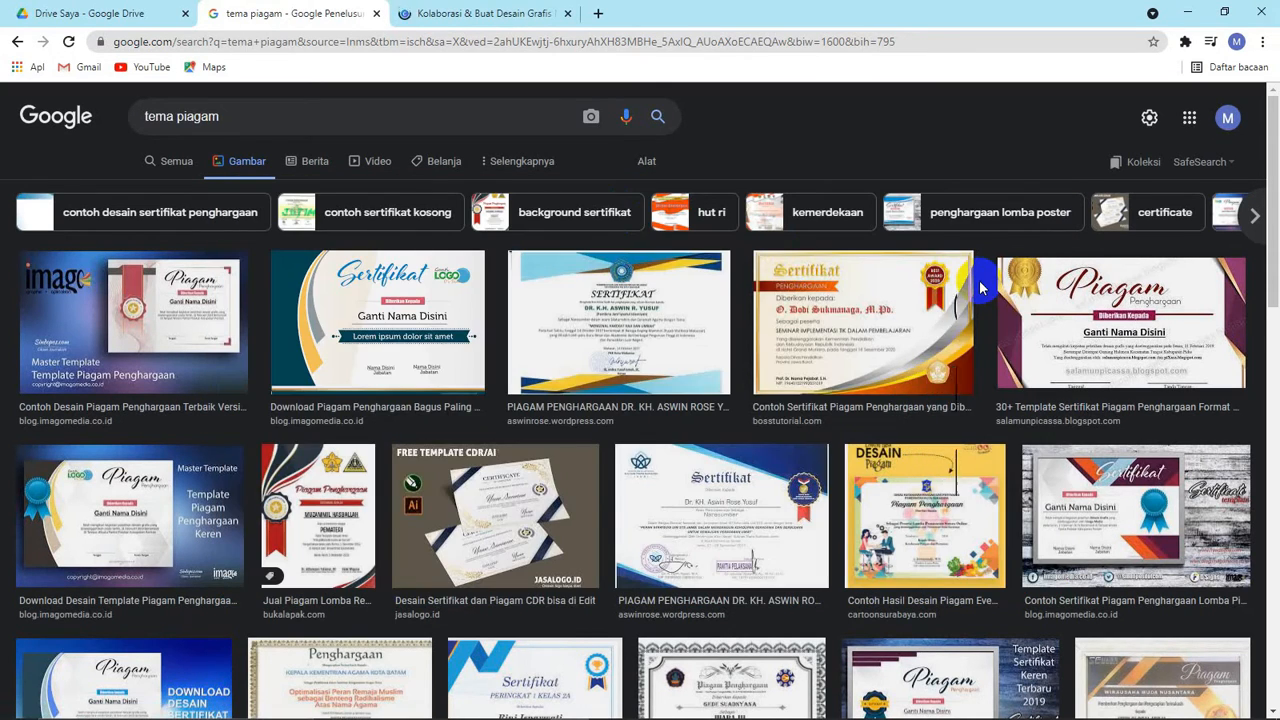
left_click(490, 12)
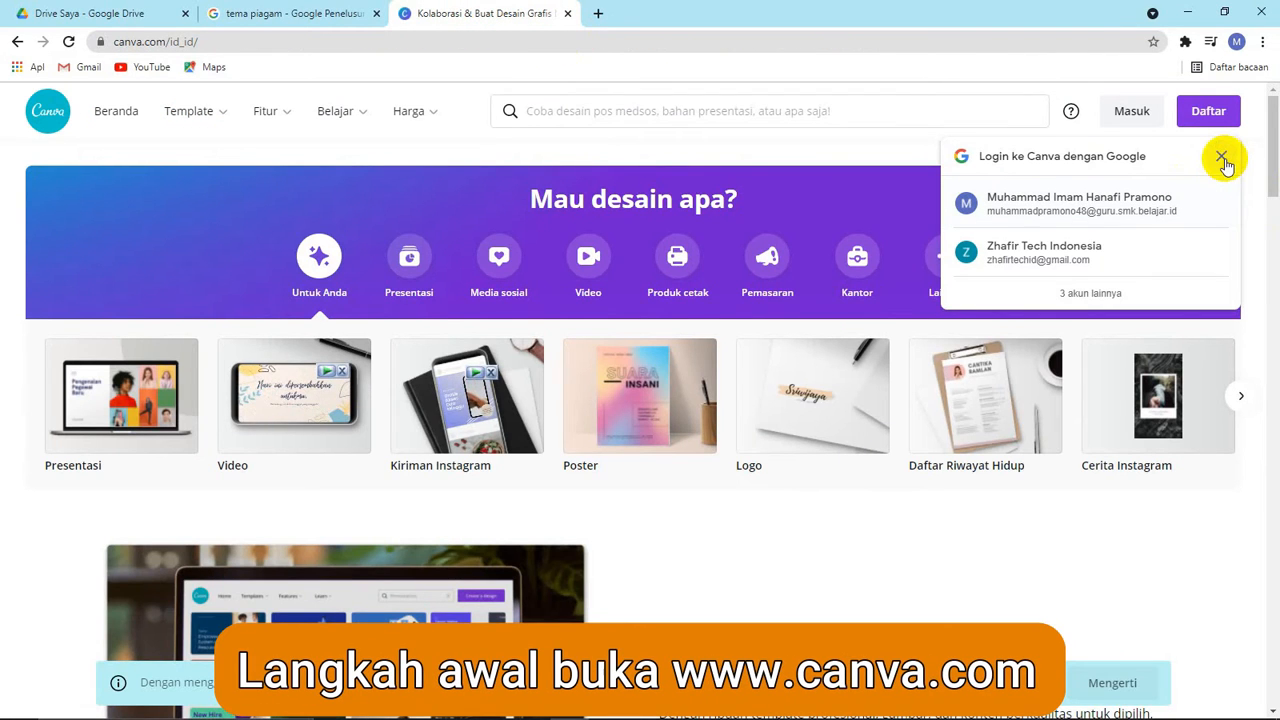
- Log in to Canva with an existing Google account, entering the account password
left_click(1091, 293)
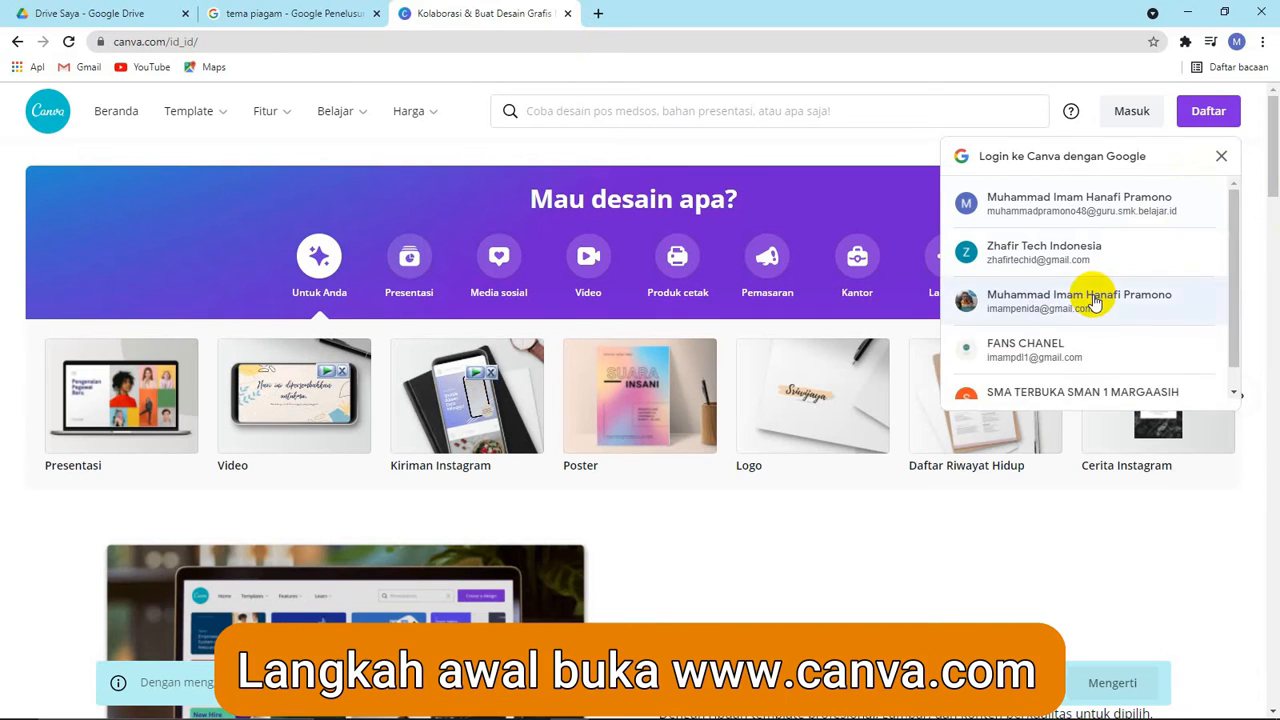
scroll(1078, 358, "down", 1)
scroll(1073, 360, "up", 1)
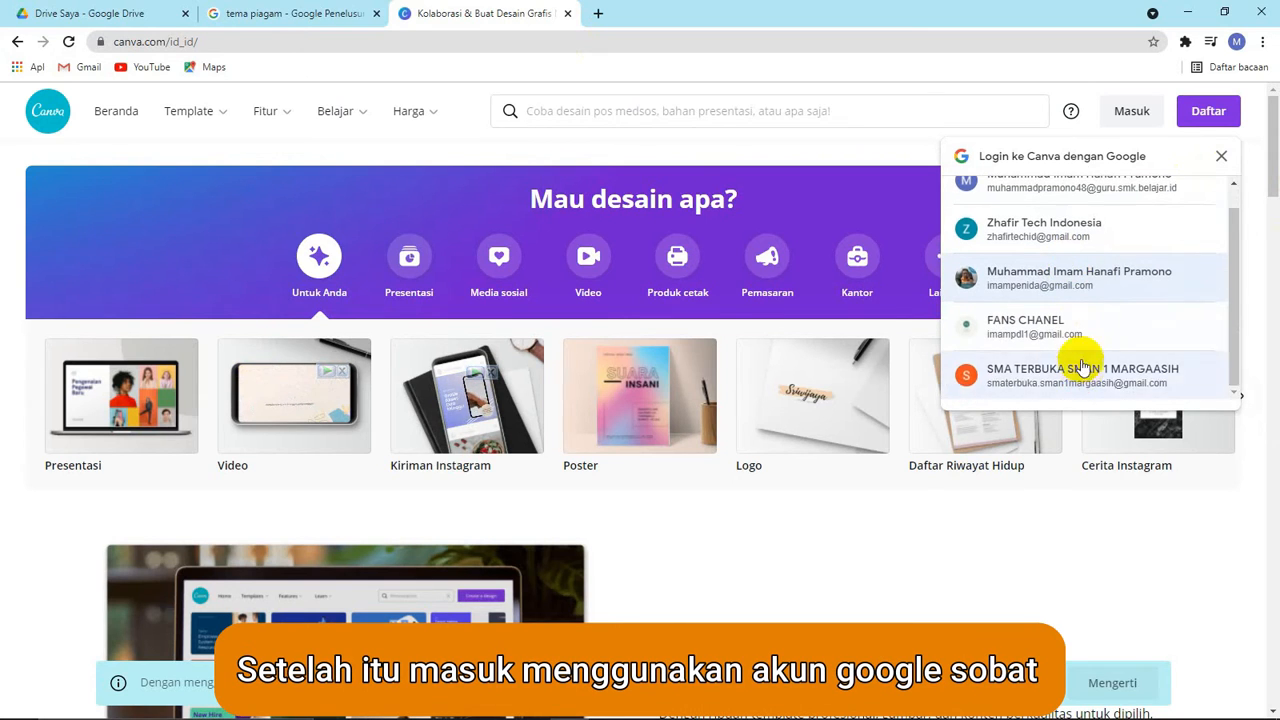
left_click(1128, 108)
left_click(502, 248)
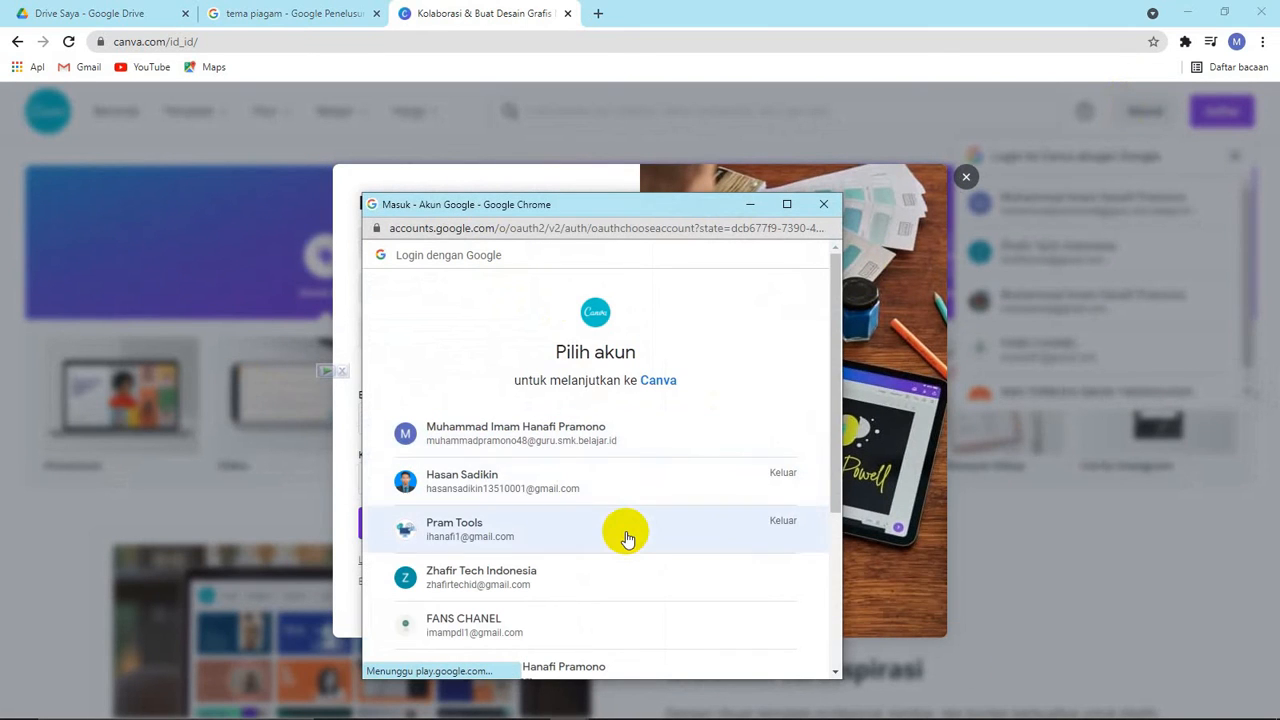
left_click(626, 537)
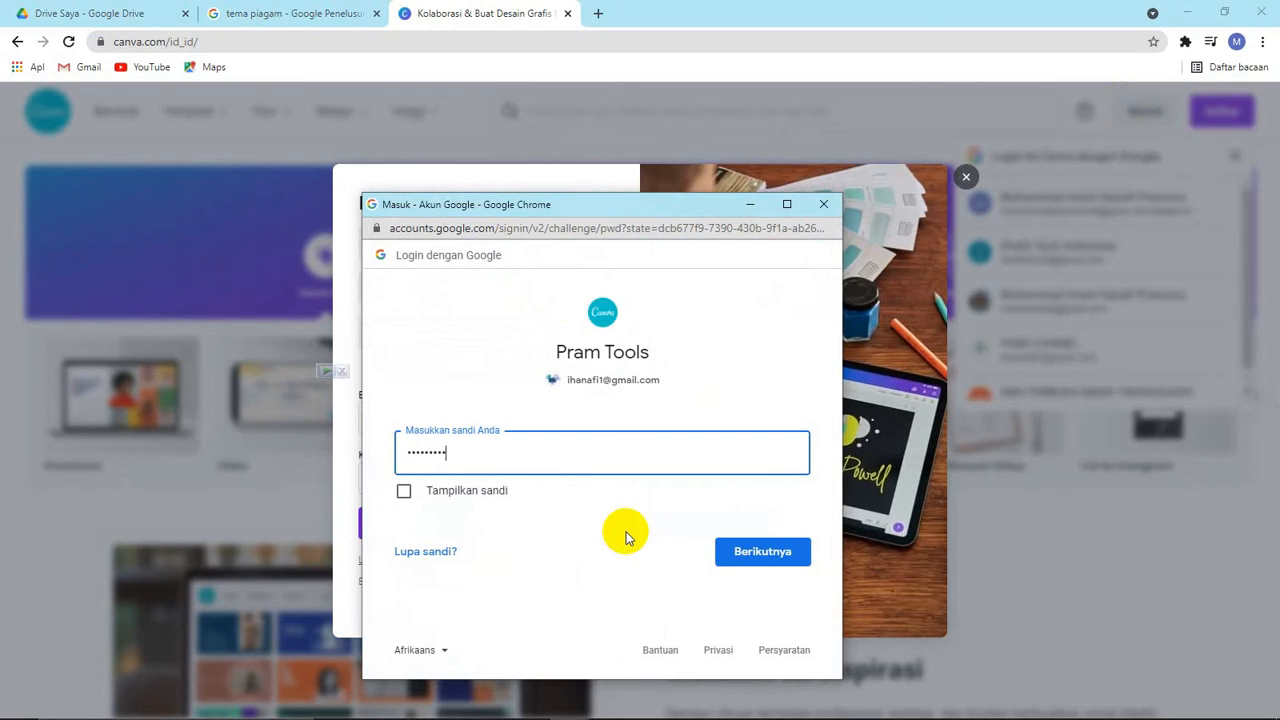
key("Return")
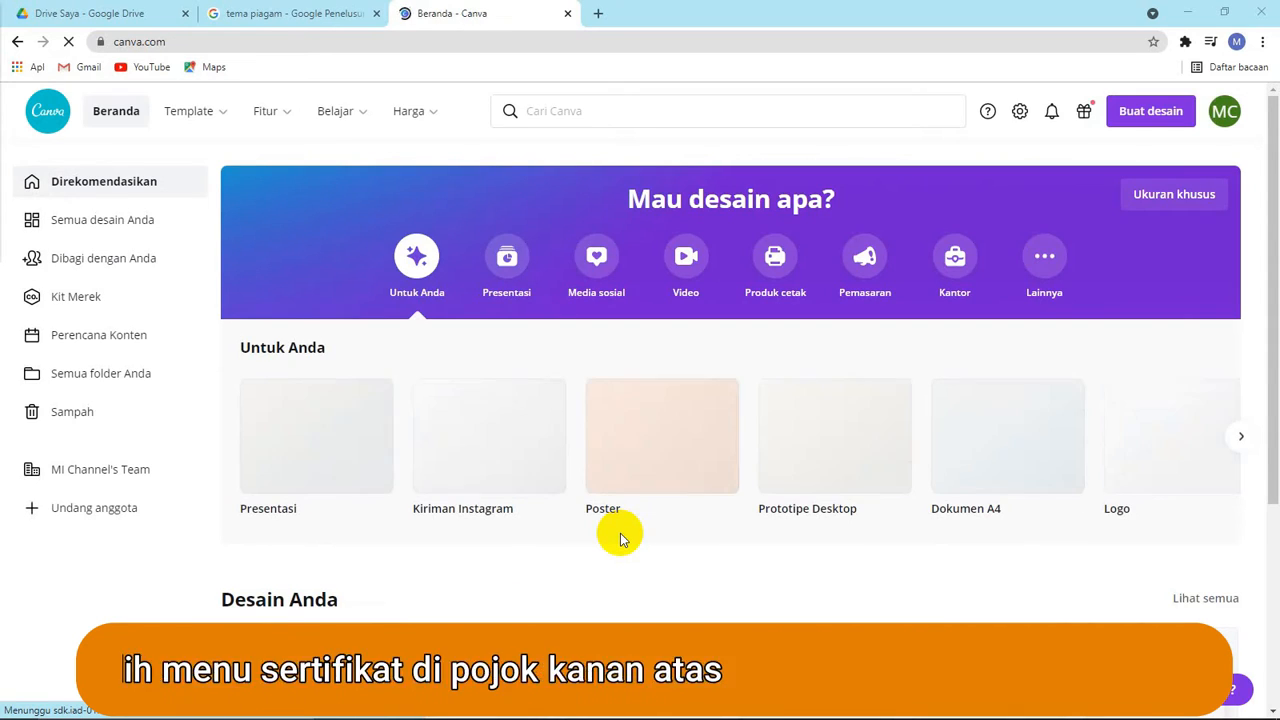
- Create a new blank design of the type Sertifikat
left_click(1045, 255)
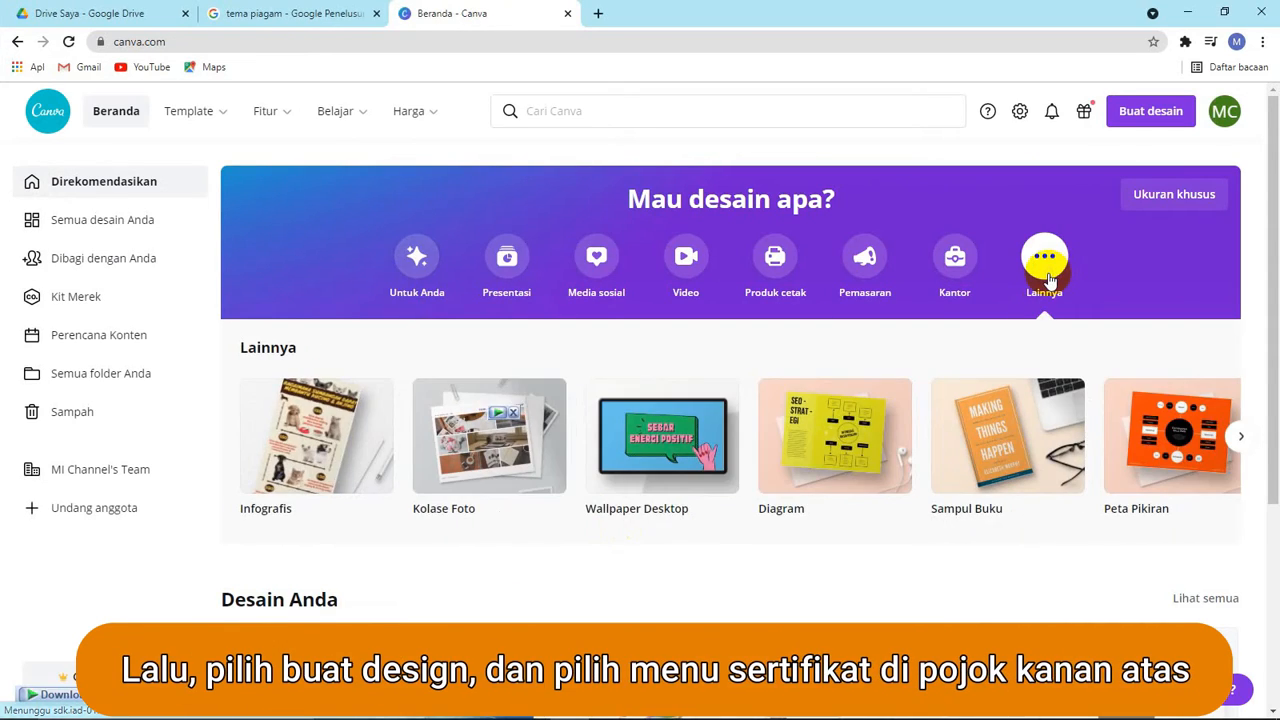
left_click(1152, 112)
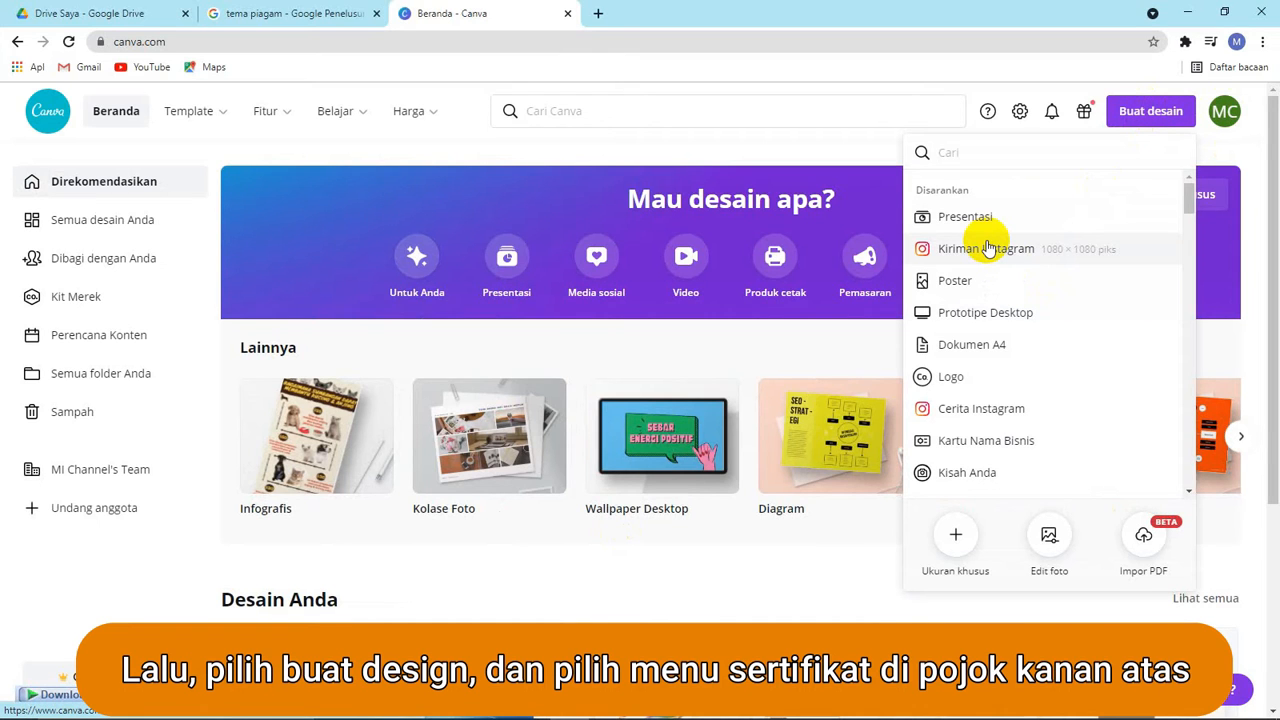
scroll(988, 248, "down", 2)
scroll(988, 248, "down", 6)
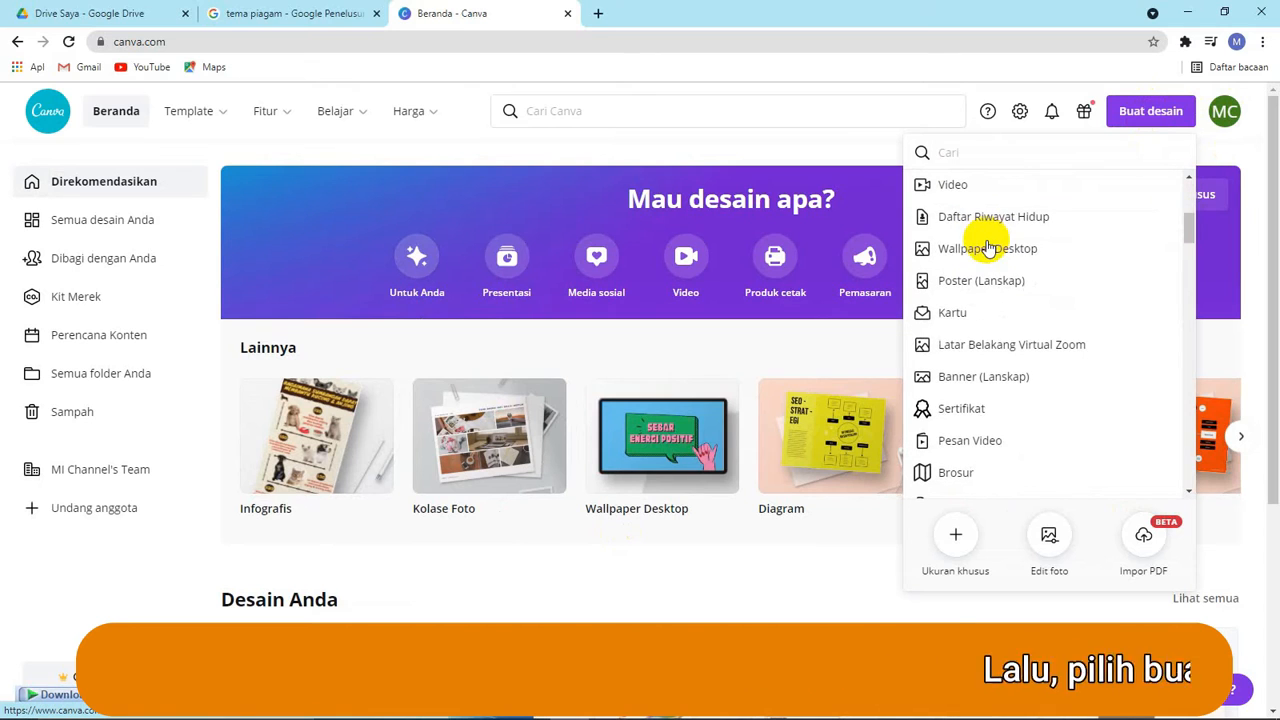
left_click(956, 406)
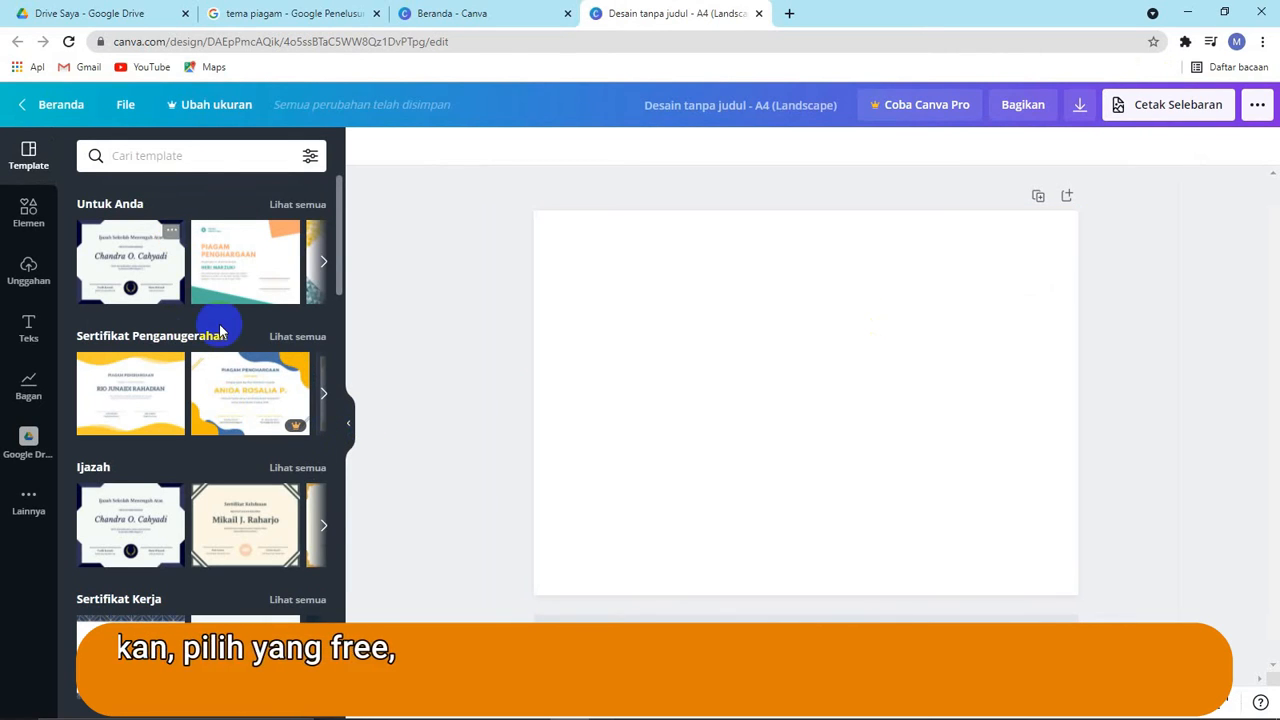
- Browse the certificate template categories and show all templates in Sertifikat Olahraga
scroll(220, 330, "down", 3)
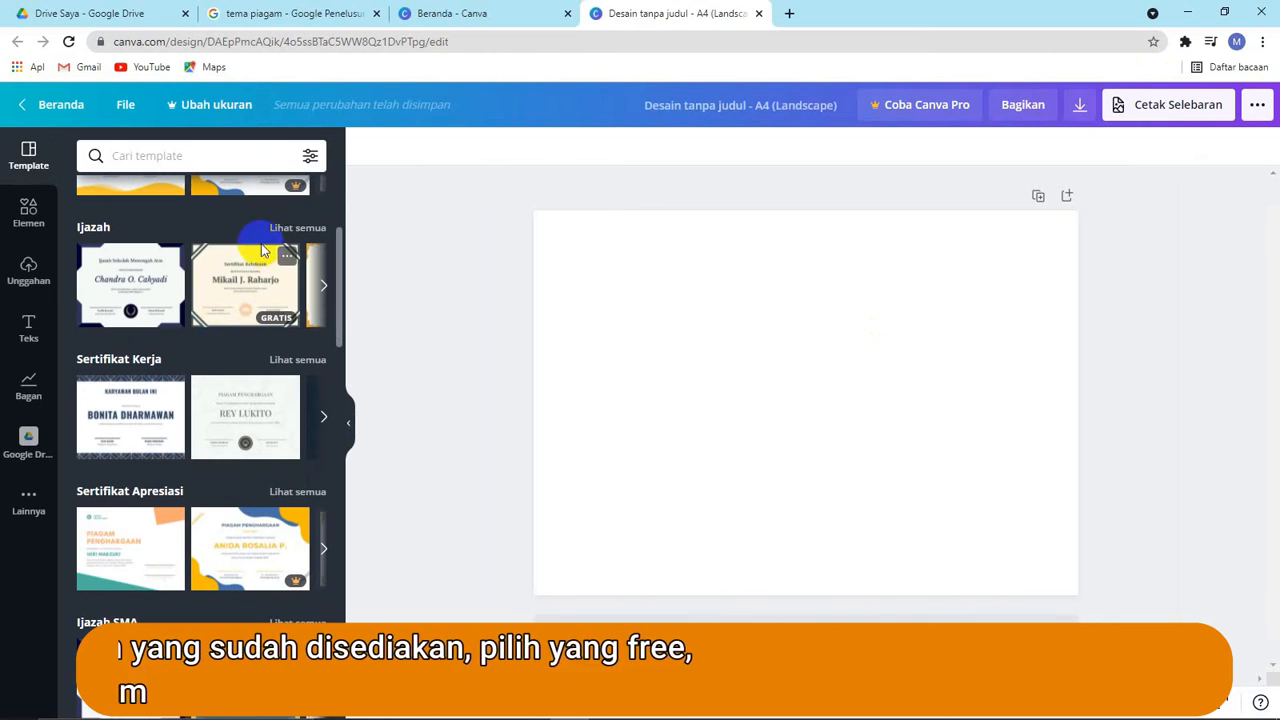
scroll(245, 323, "down", 1)
scroll(247, 326, "down", 1)
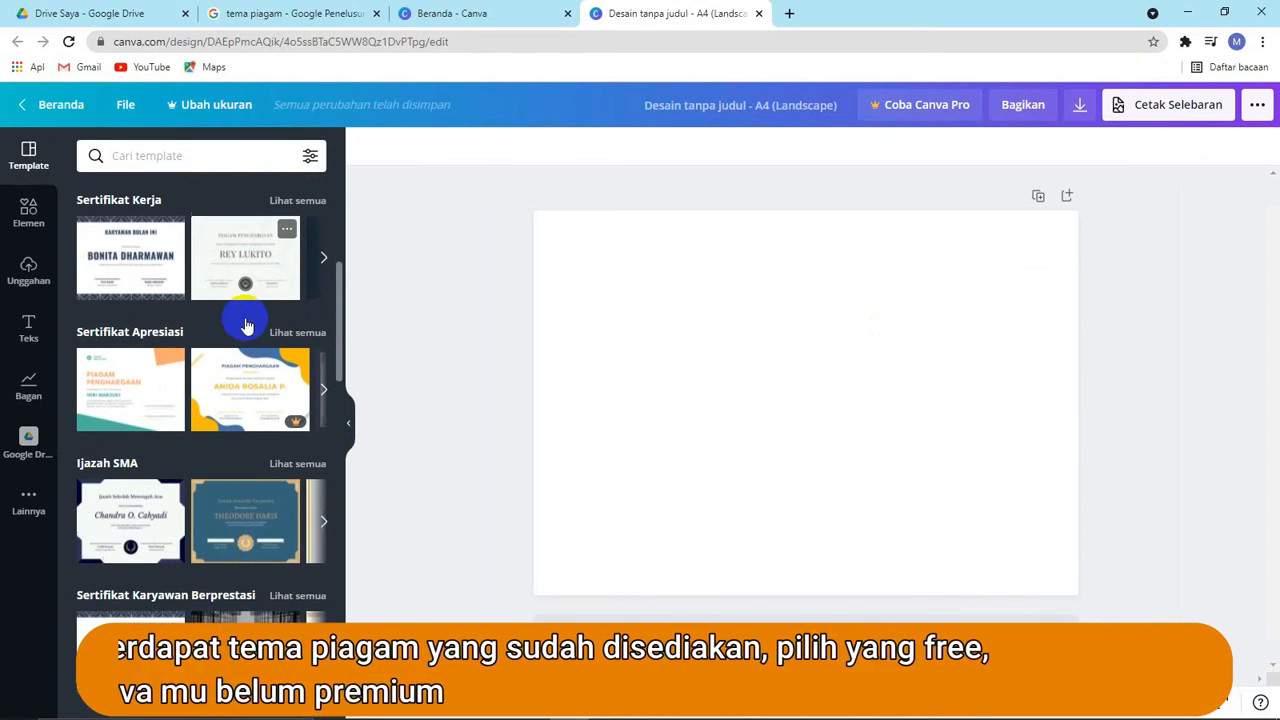
scroll(247, 326, "down", 1)
scroll(246, 323, "down", 1)
scroll(245, 323, "down", 3)
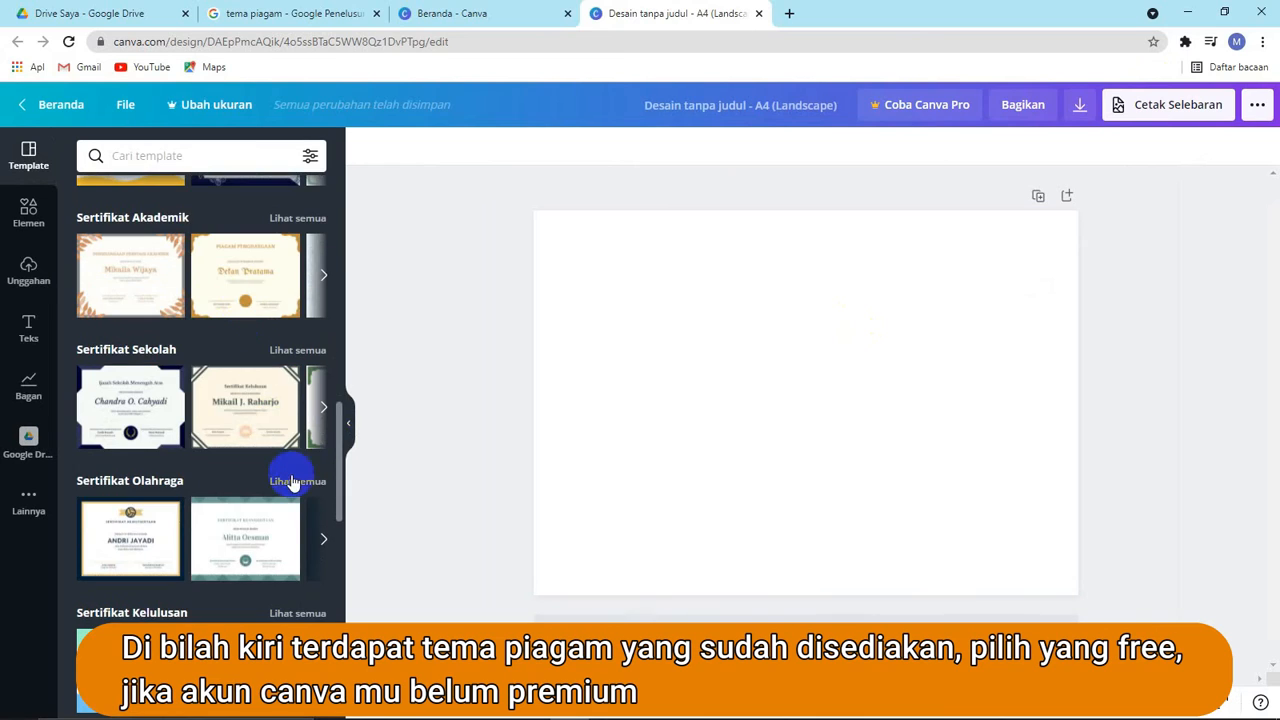
left_click(291, 481)
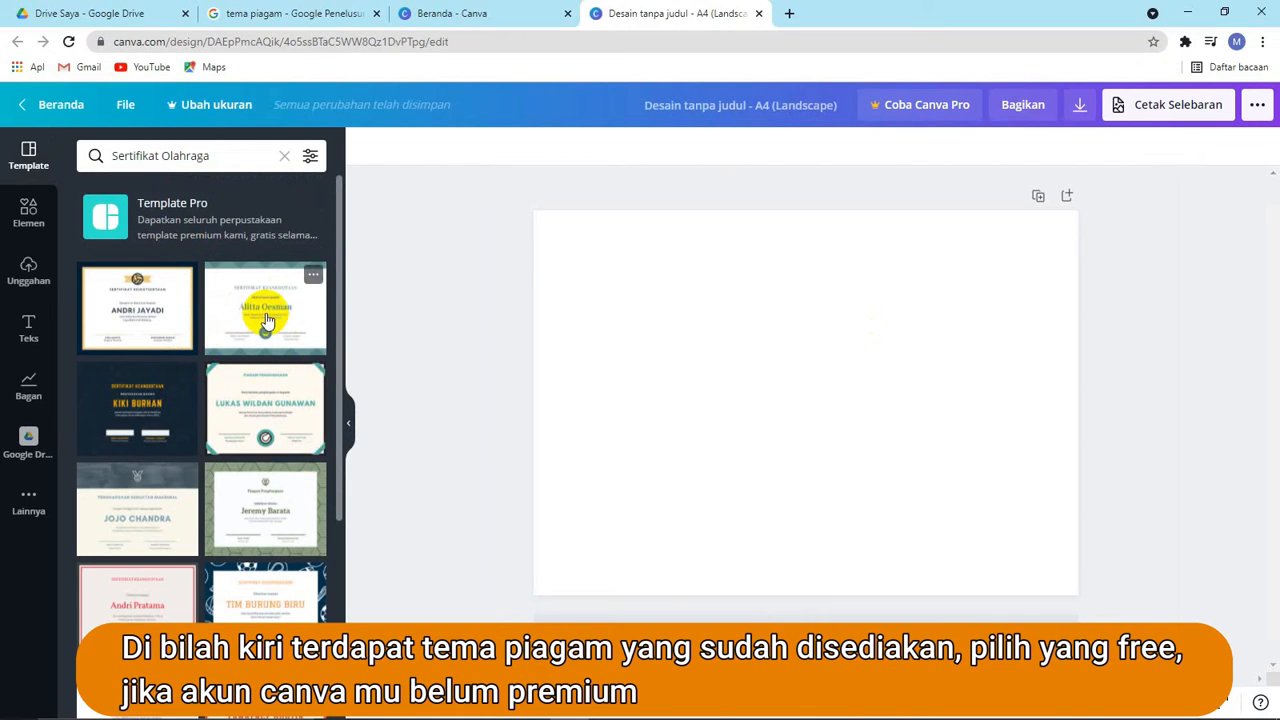
- Apply the free sports certificate template with pink and blue round shuttlecock, volleyball and baseball icons to the page
scroll(266, 320, "down", 2)
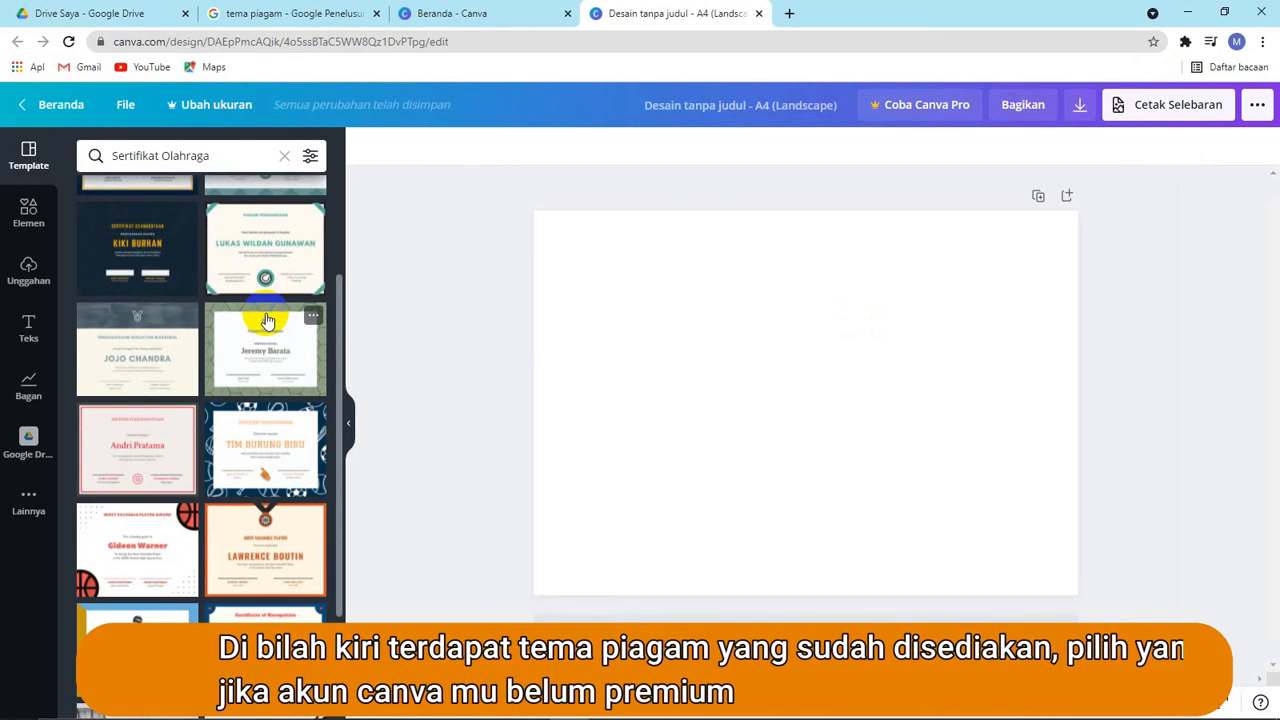
scroll(266, 320, "down", 2)
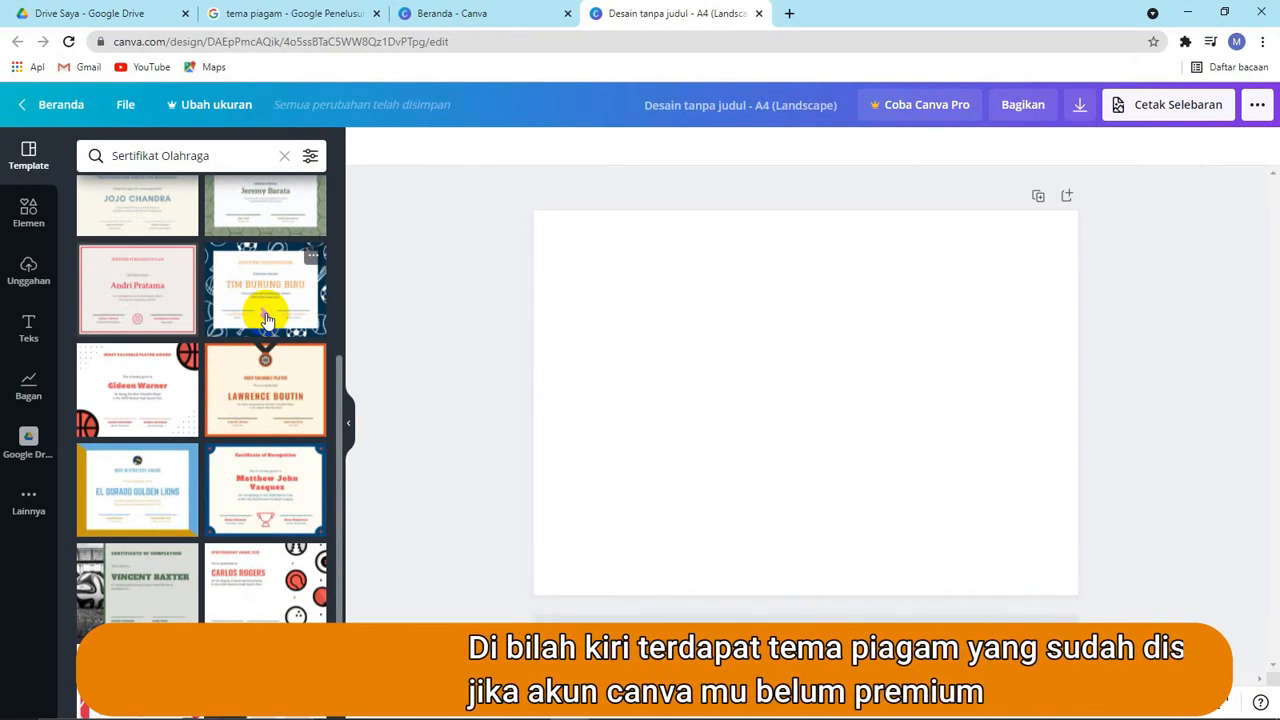
scroll(266, 320, "down", 1)
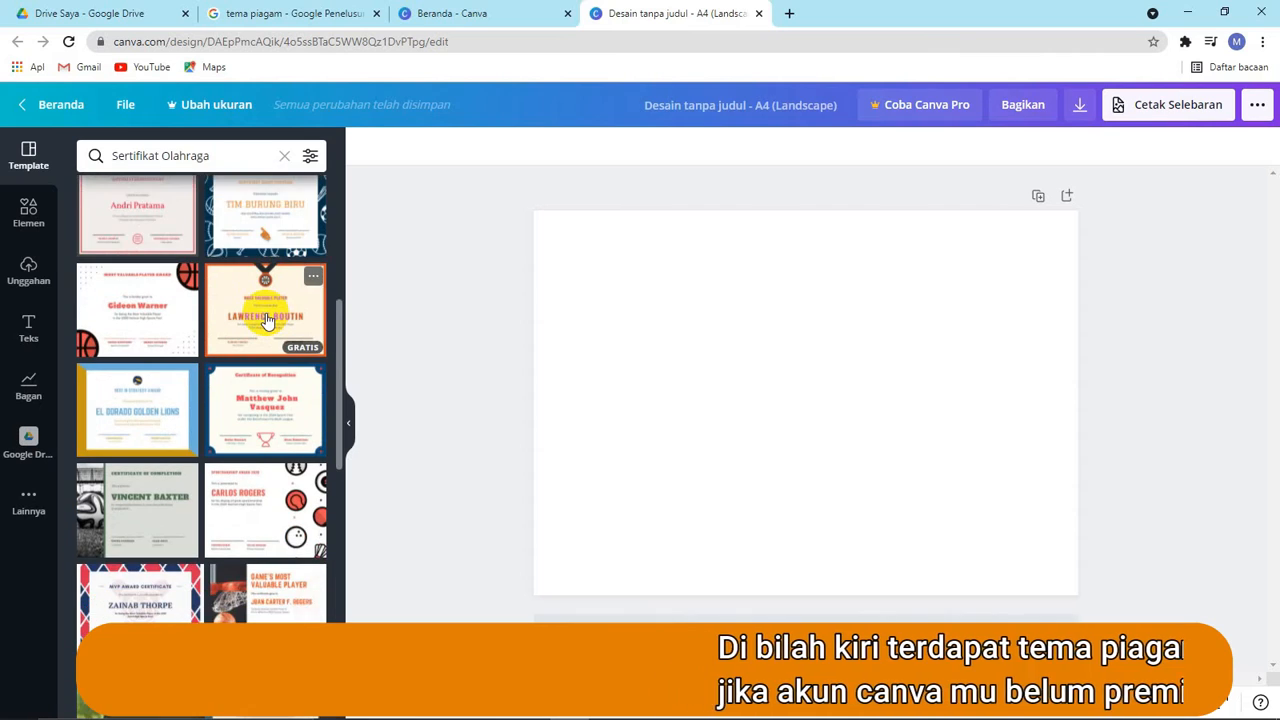
scroll(266, 320, "down", 1)
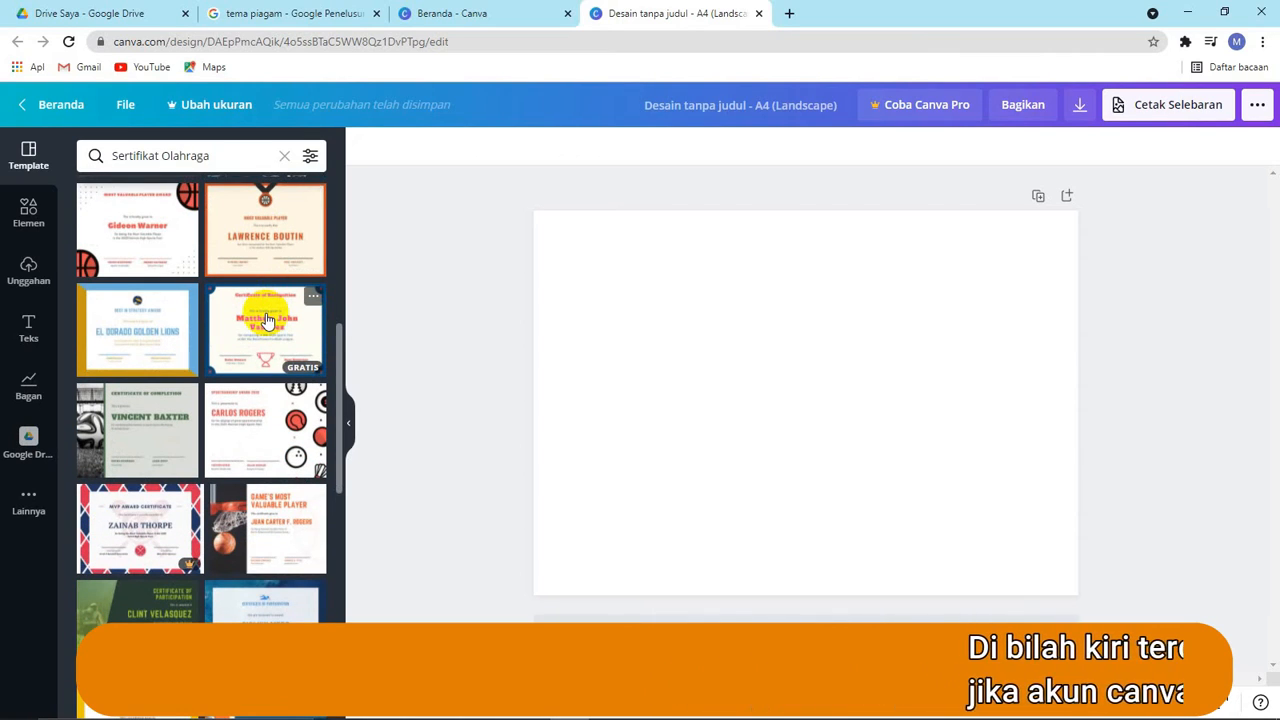
scroll(266, 320, "down", 4)
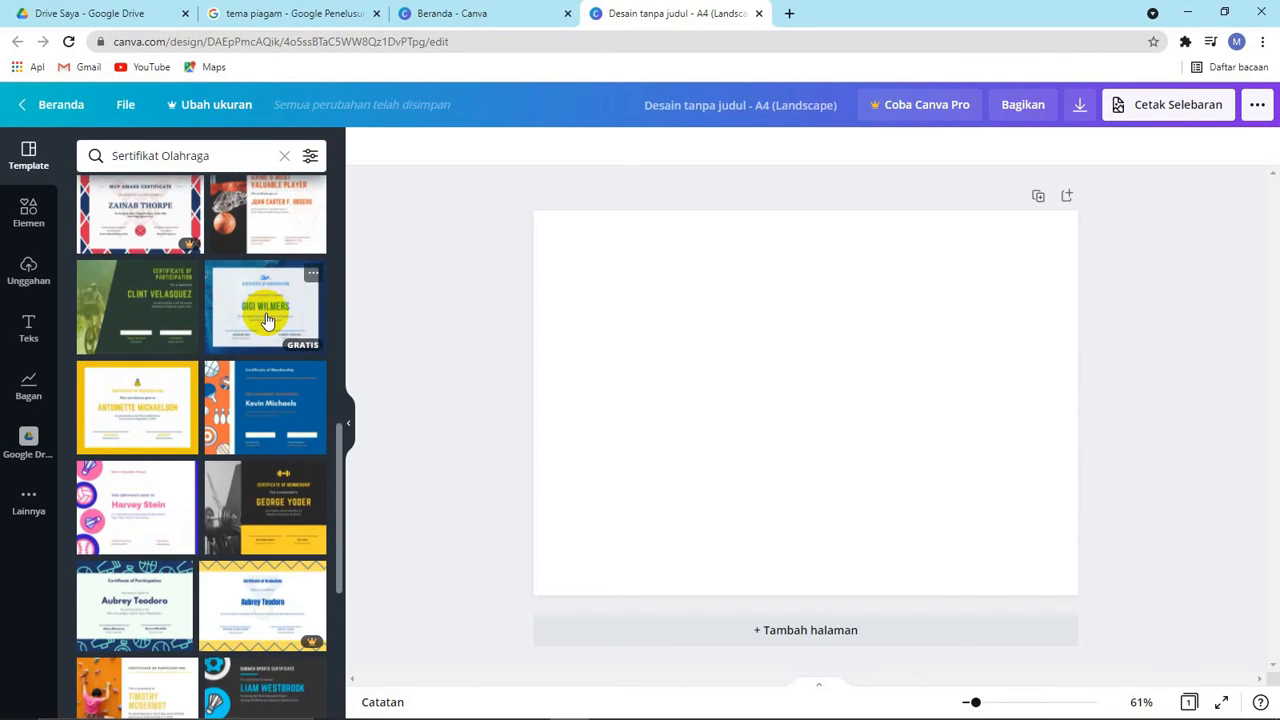
scroll(266, 320, "down", 2)
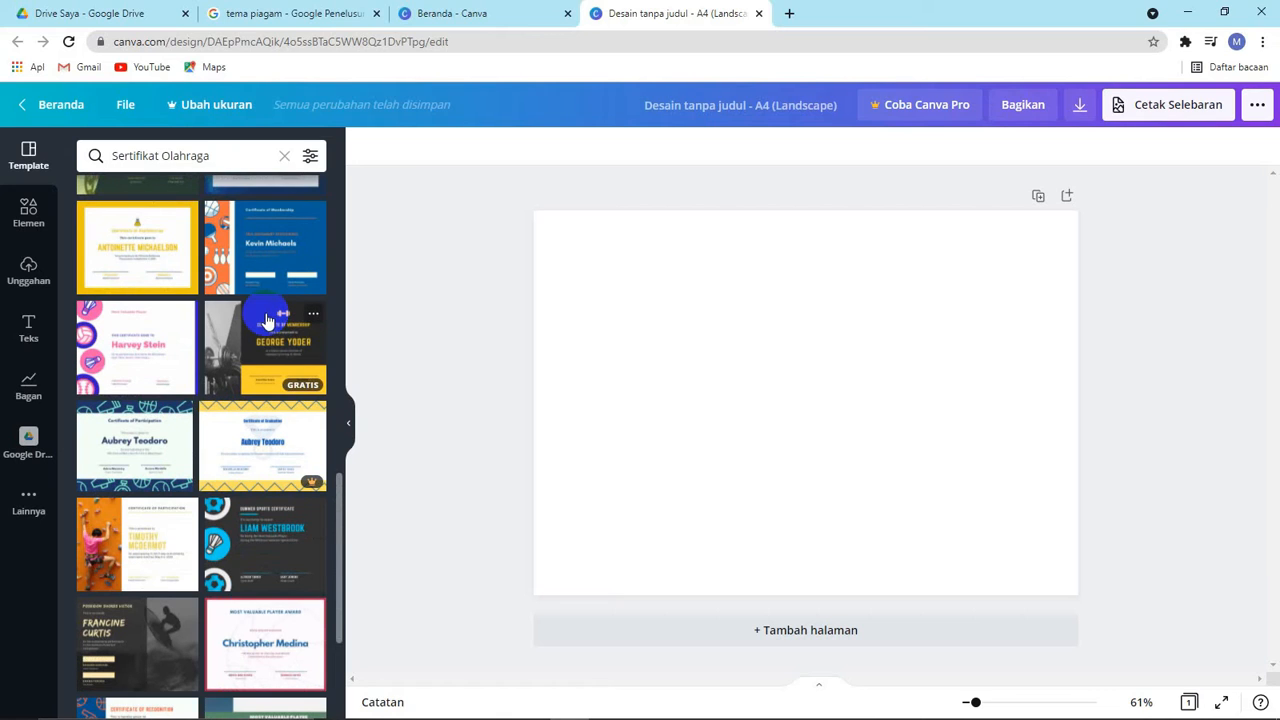
scroll(266, 320, "down", 2)
scroll(266, 320, "down", 1)
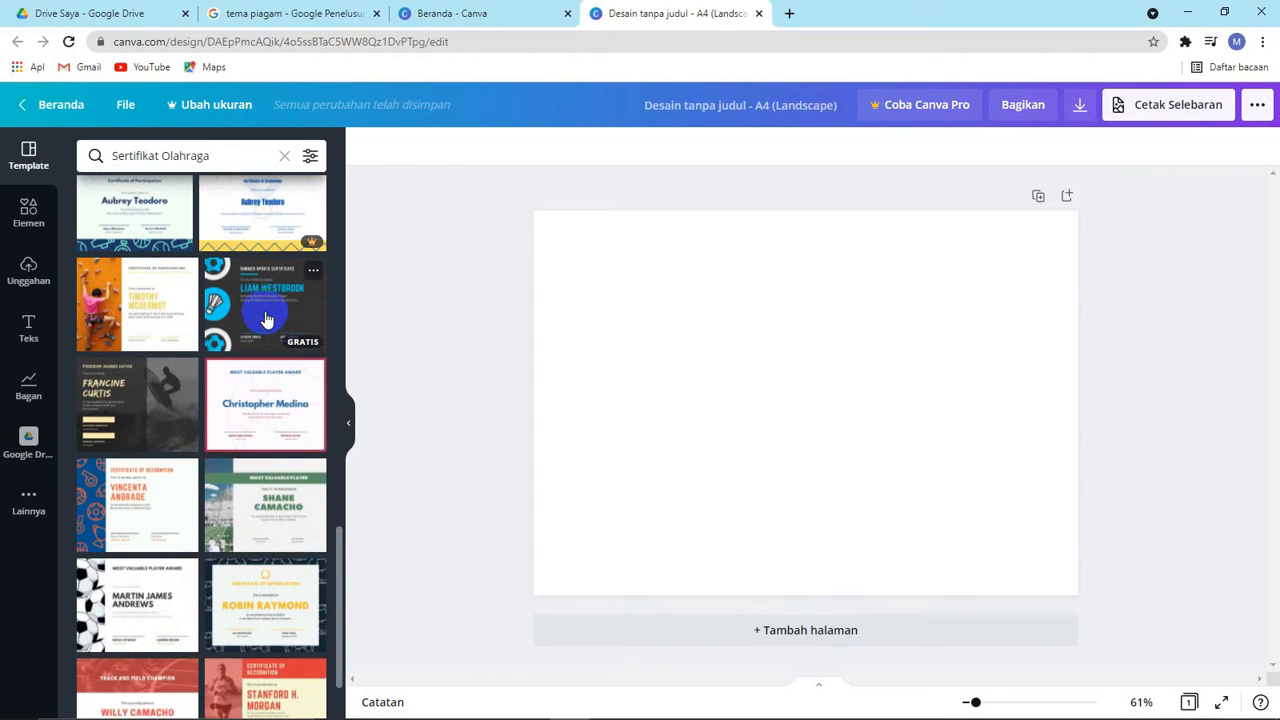
scroll(266, 320, "up", 3)
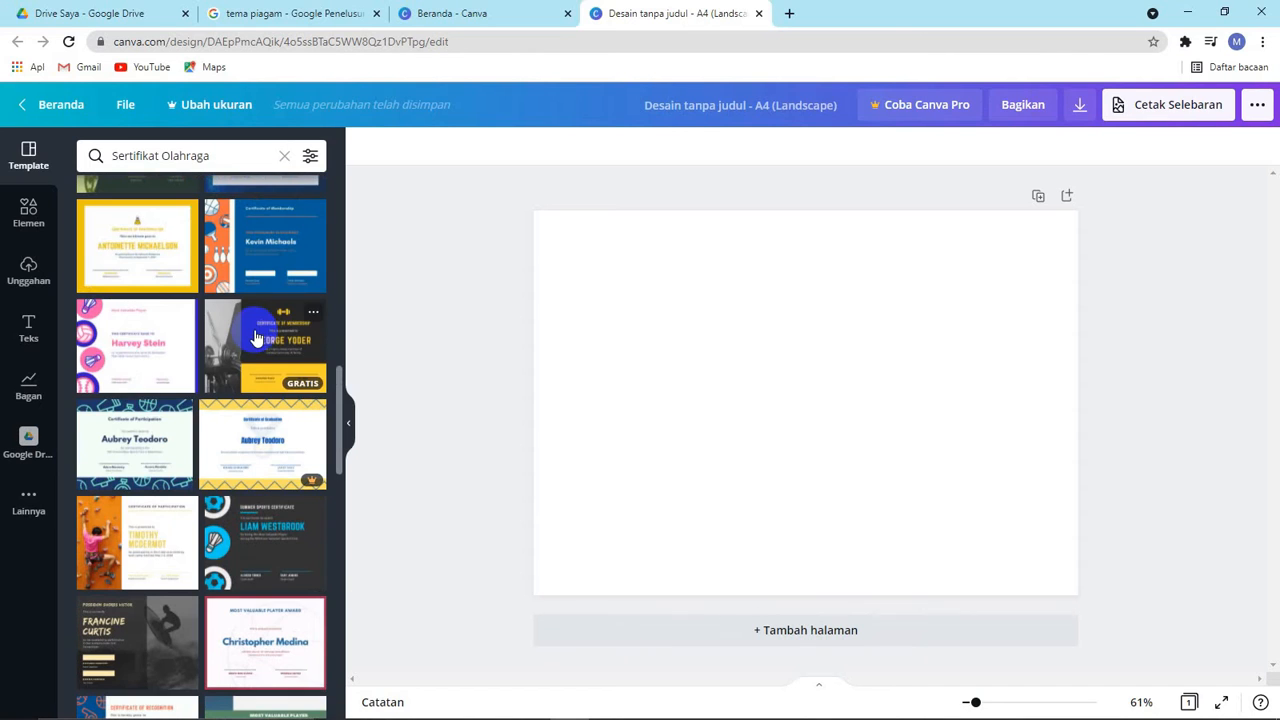
left_click(110, 358)
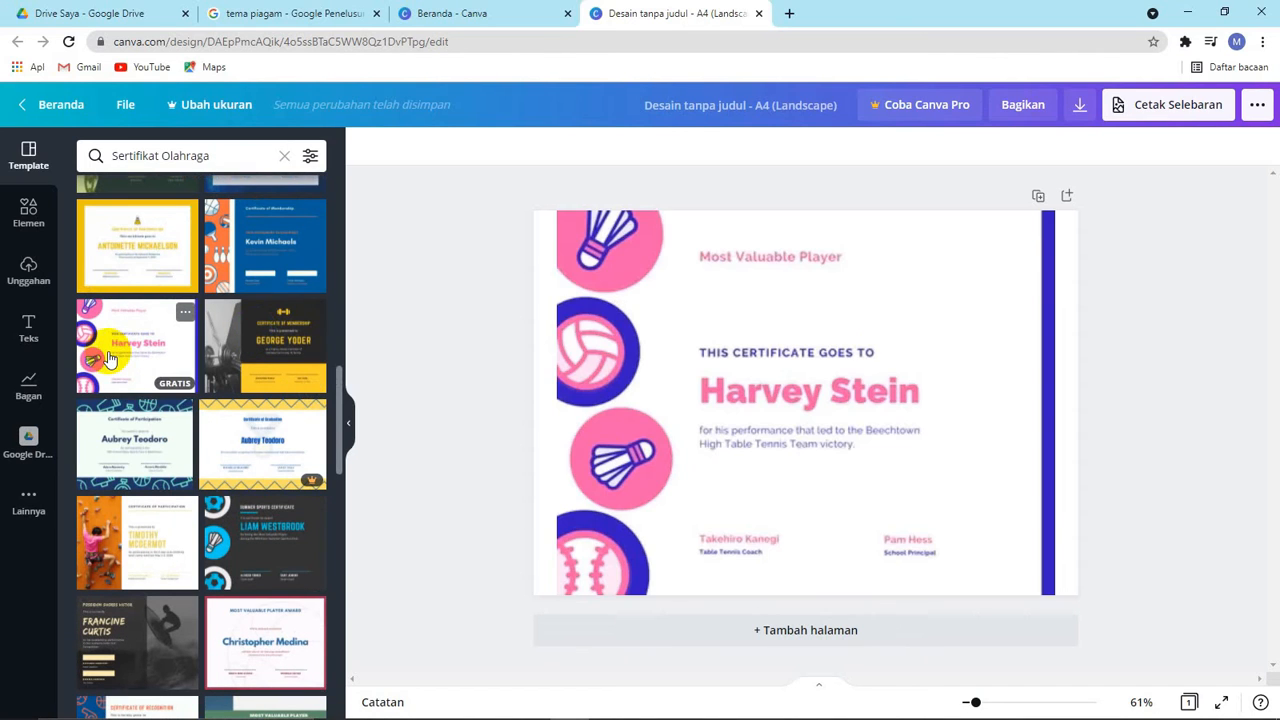
- Recolor the vertical blue bar at the certificate's right edge to the standard red
left_click(873, 353)
left_click(1220, 355)
left_click(1060, 366)
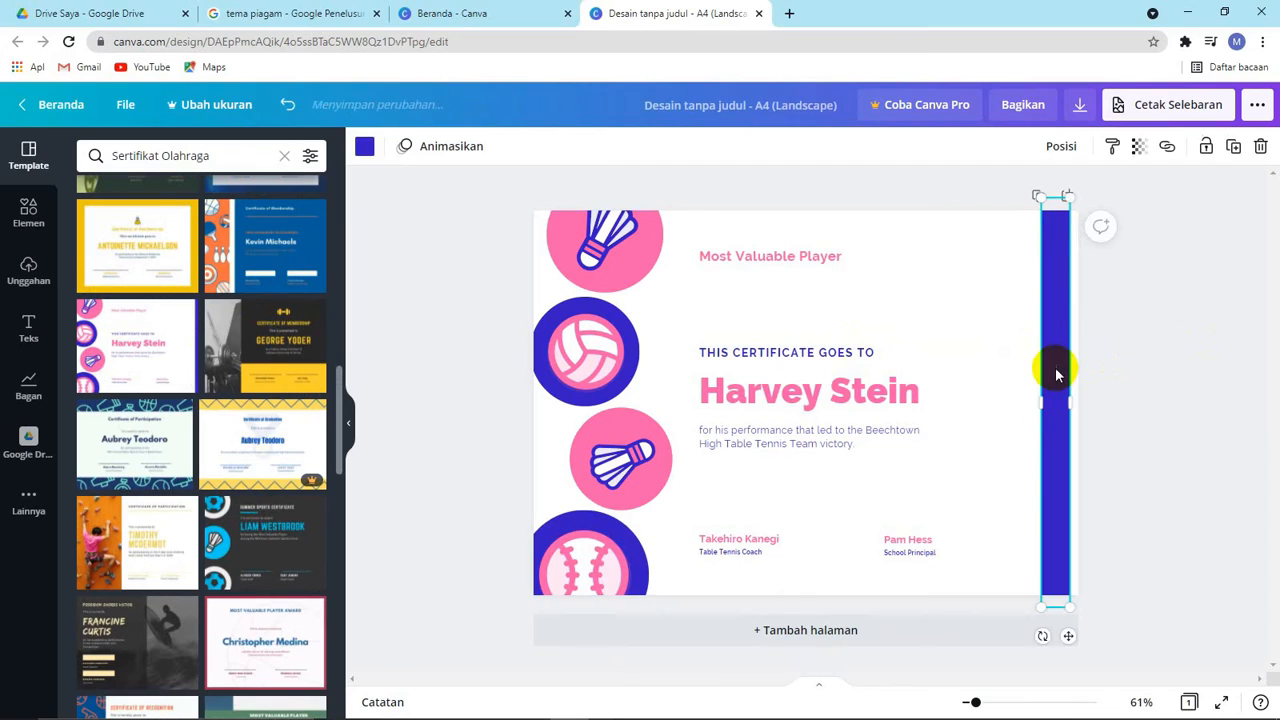
left_click(364, 147)
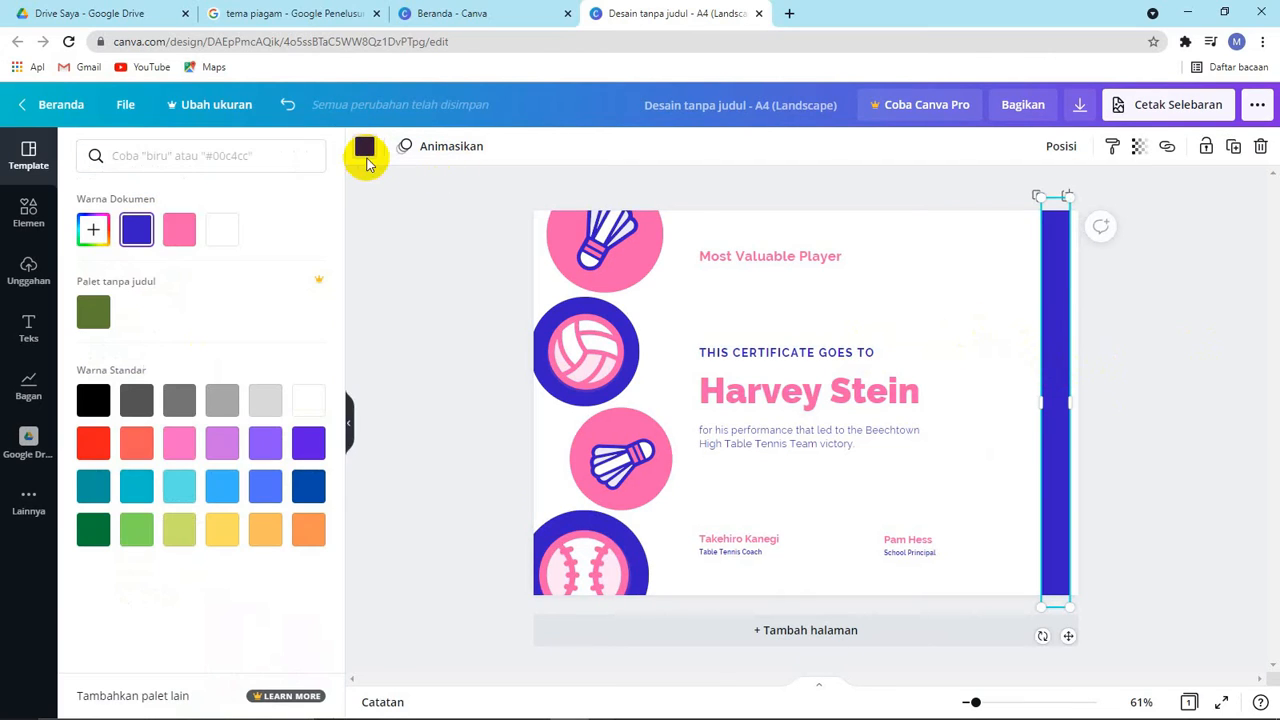
left_click(88, 447)
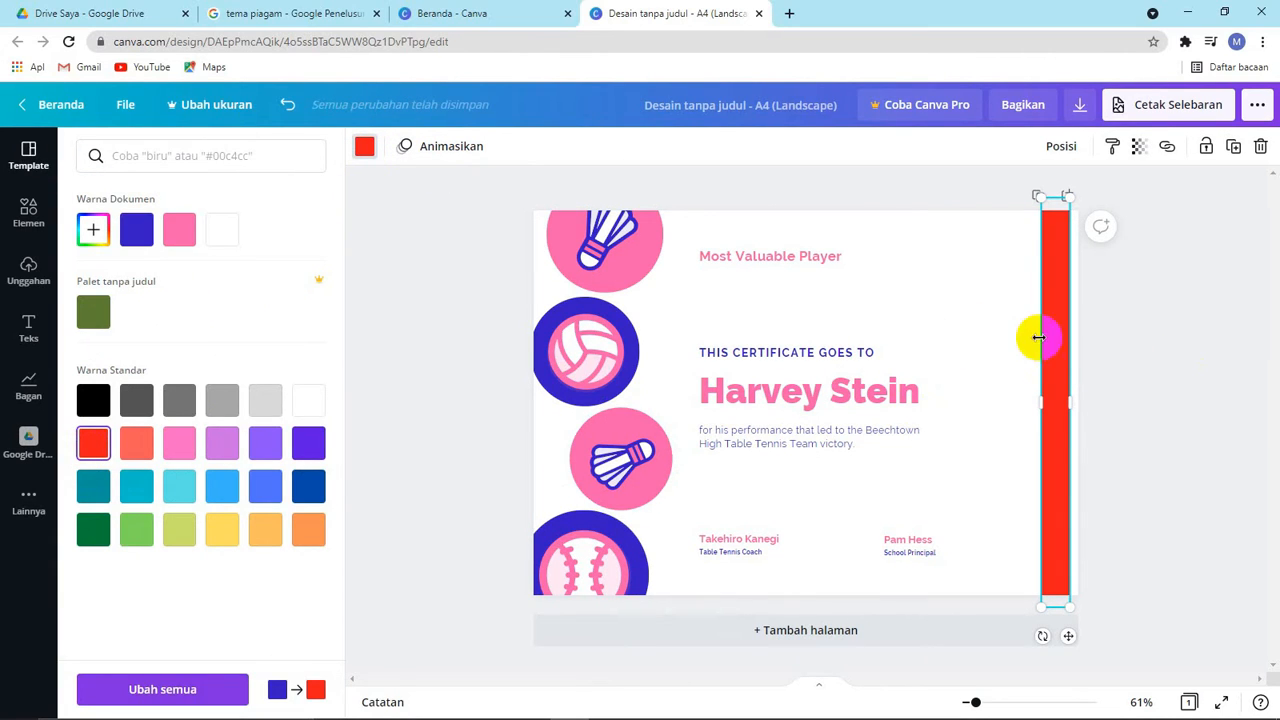
- Delete the volleyball icon and add the uploaded badminton player image to the certificate
left_click(592, 350)
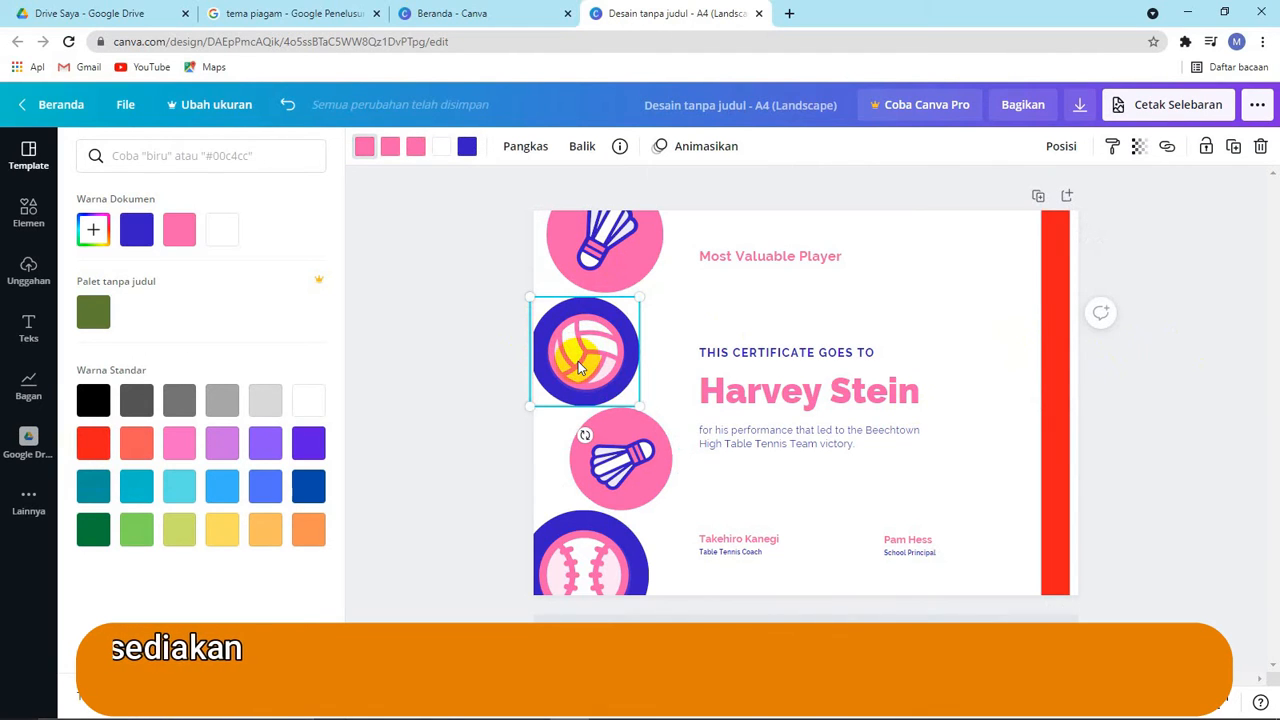
key("Delete")
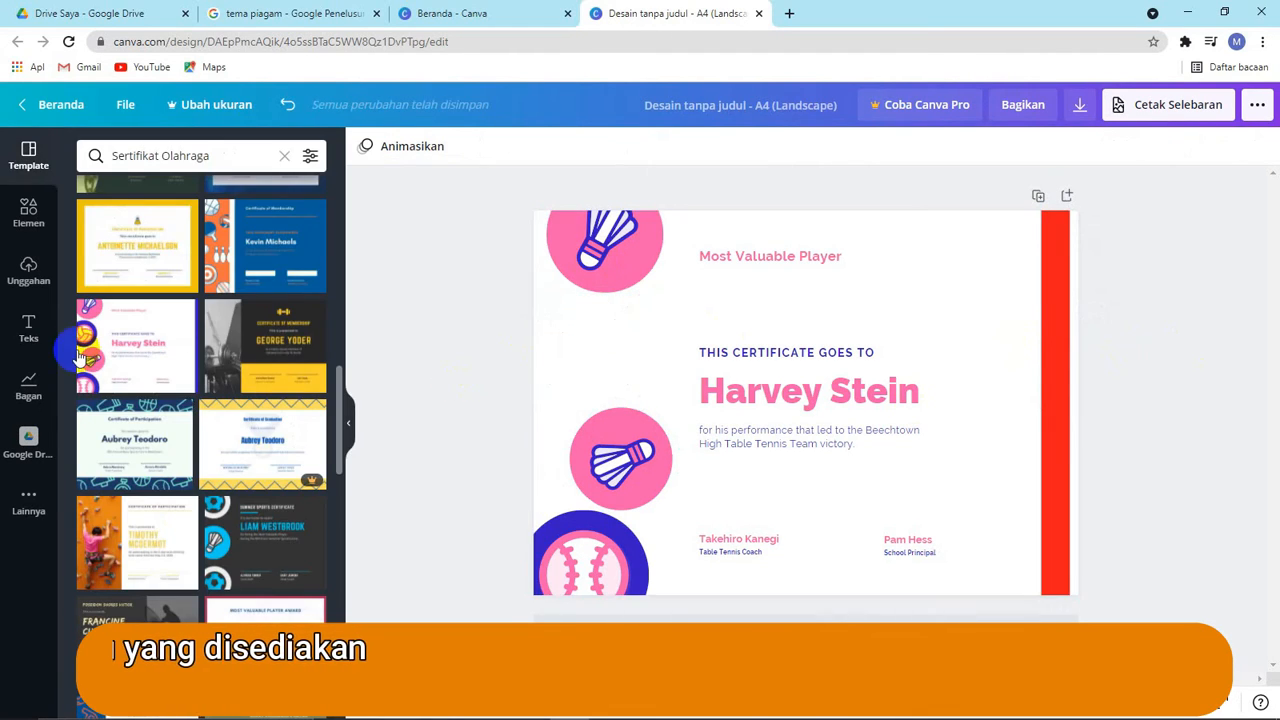
left_click(29, 270)
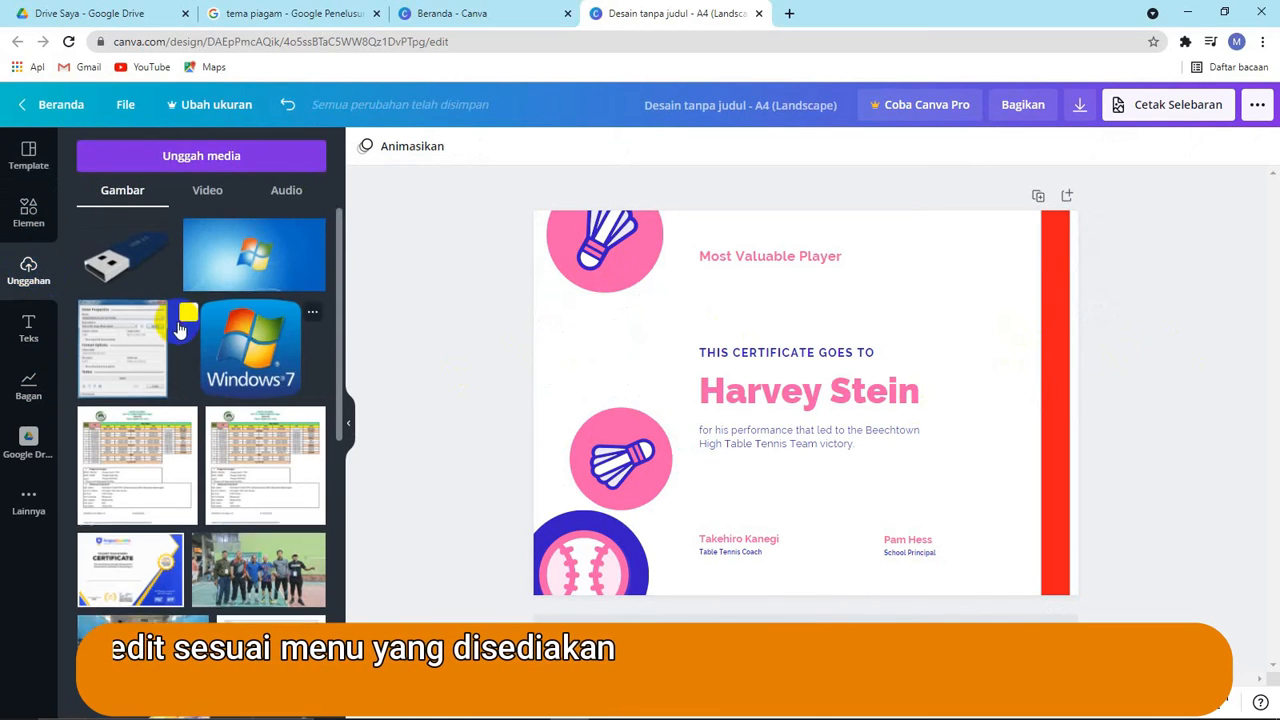
scroll(210, 325, "down", 2)
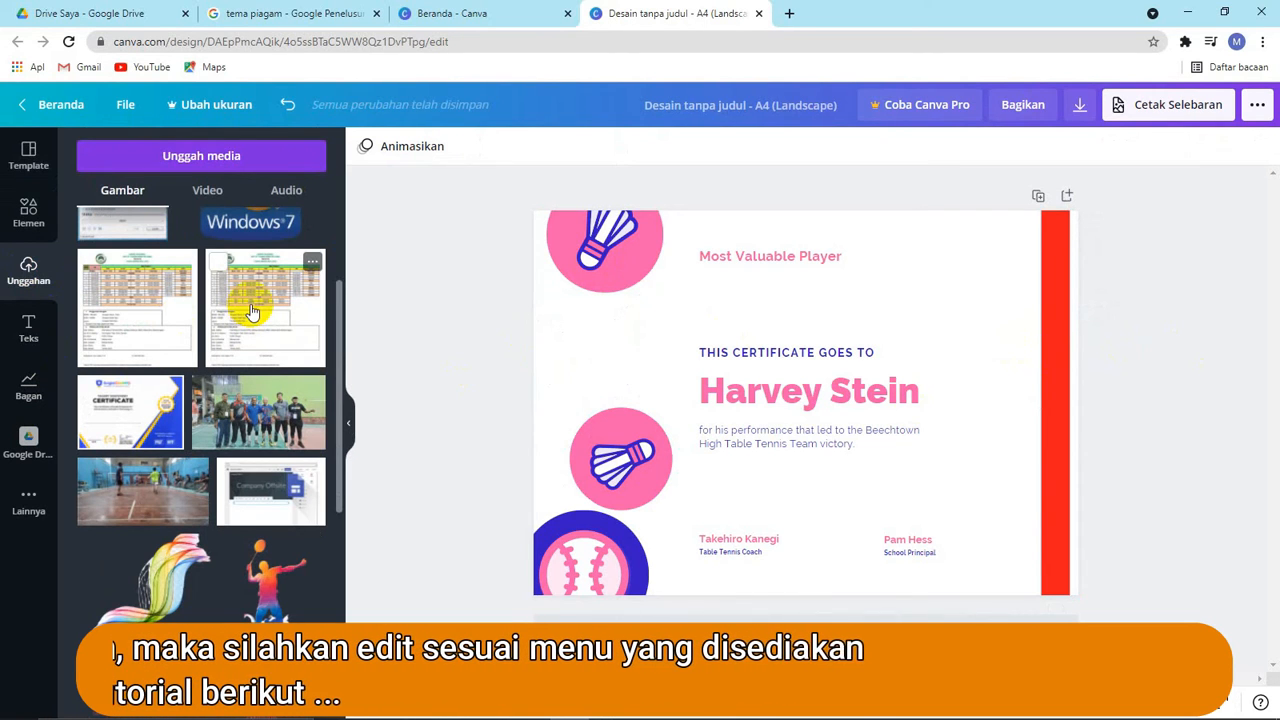
scroll(252, 313, "down", 1)
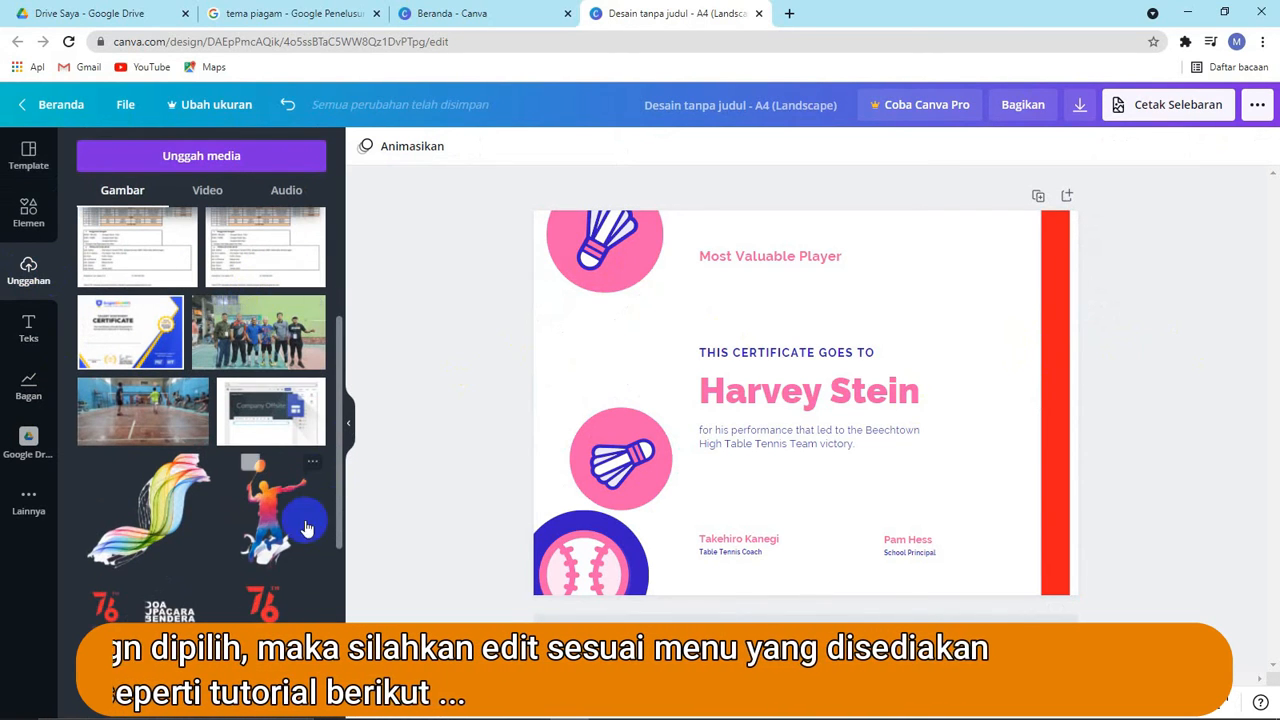
left_click(270, 510)
- Enlarge the badminton player image to about 8.4 by 11.9 at the certificate's left side and move the lower shuttlecock icon to its upper-right corner
left_click_drag(808, 493, 929, 600)
left_click(647, 500)
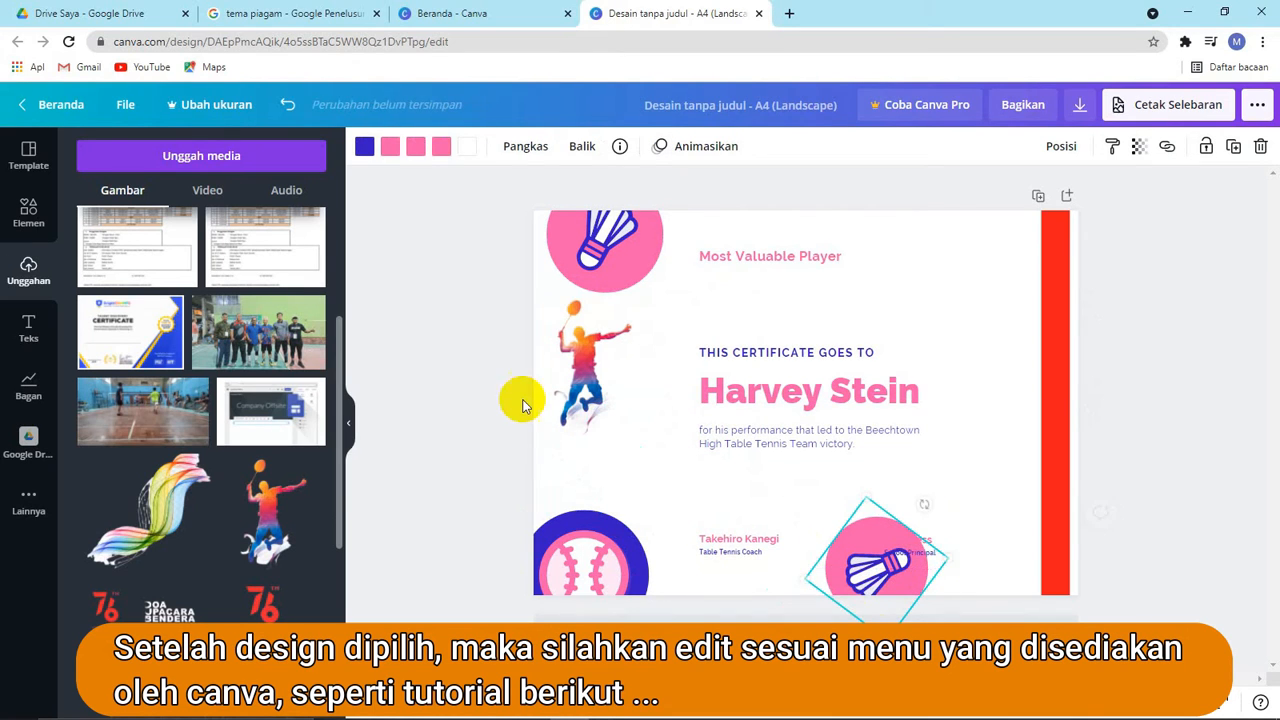
left_click(590, 403)
left_click_drag(651, 444, 696, 510)
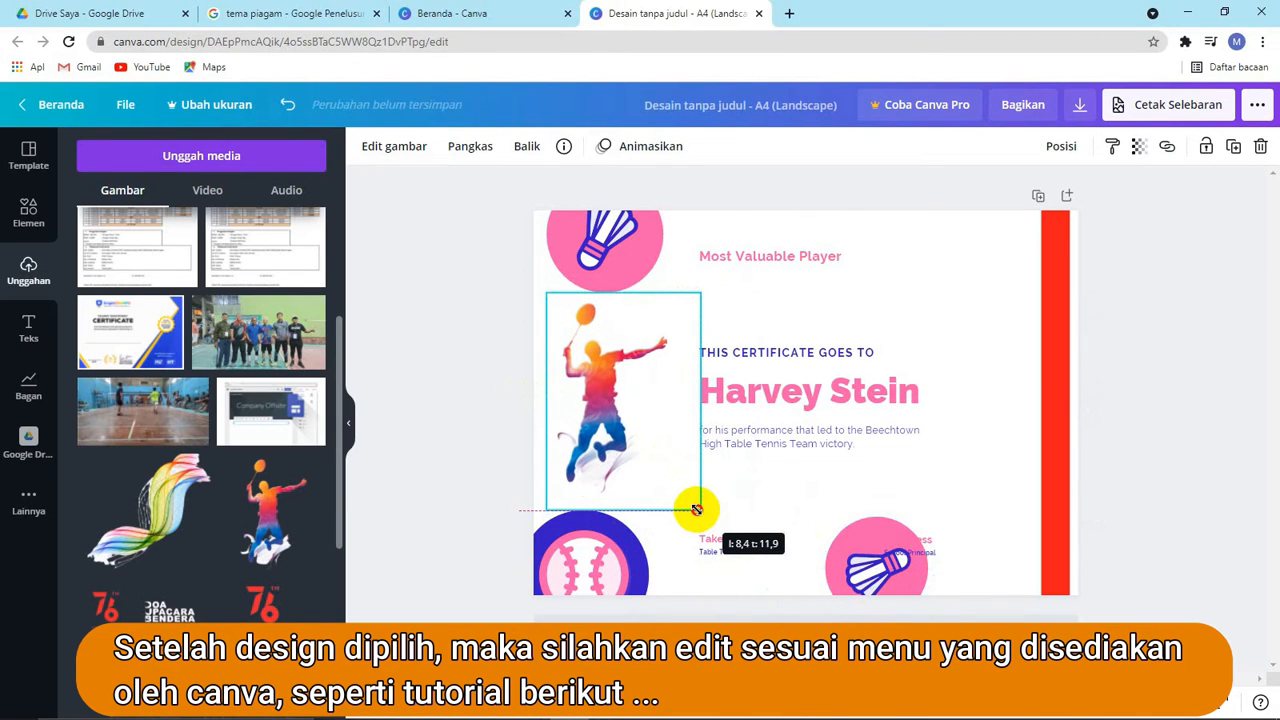
left_click(897, 567)
left_click_drag(880, 580, 972, 268)
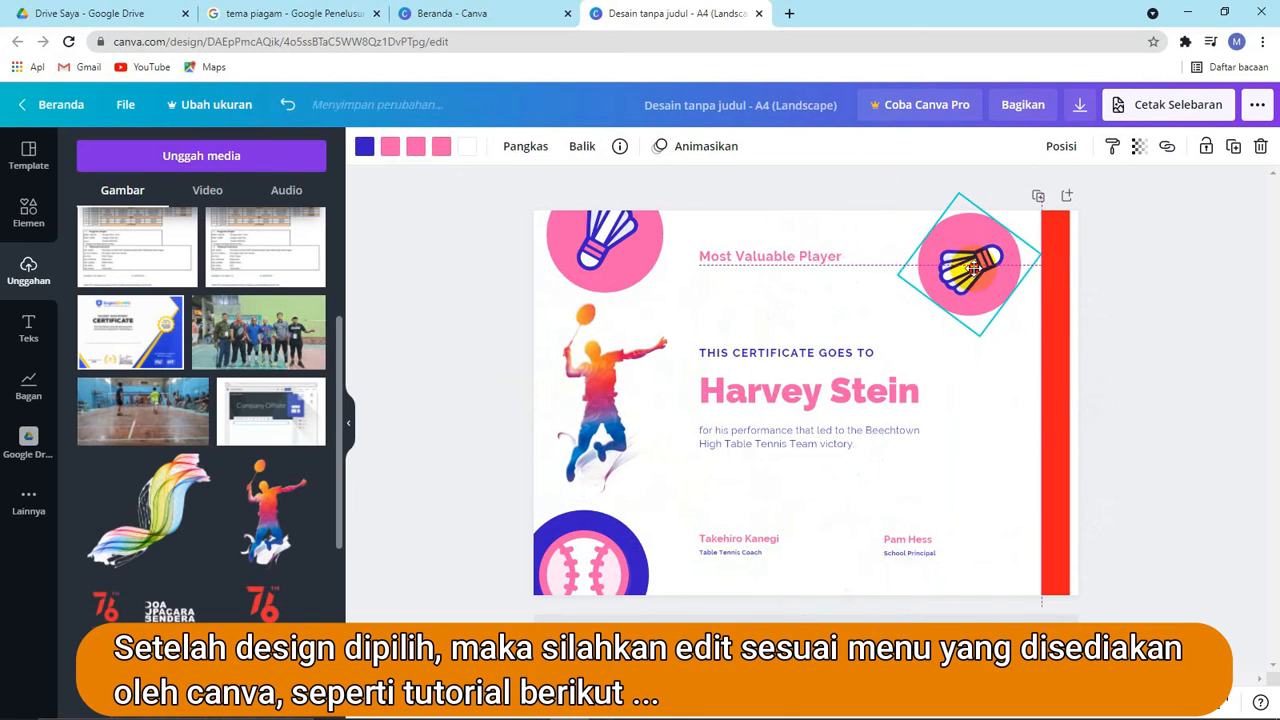
- Delete the certificate's upper-left shuttlecock icon and the baseball icon, and place the uploaded rainbow wave image in the lower-left corner
key("Delete")
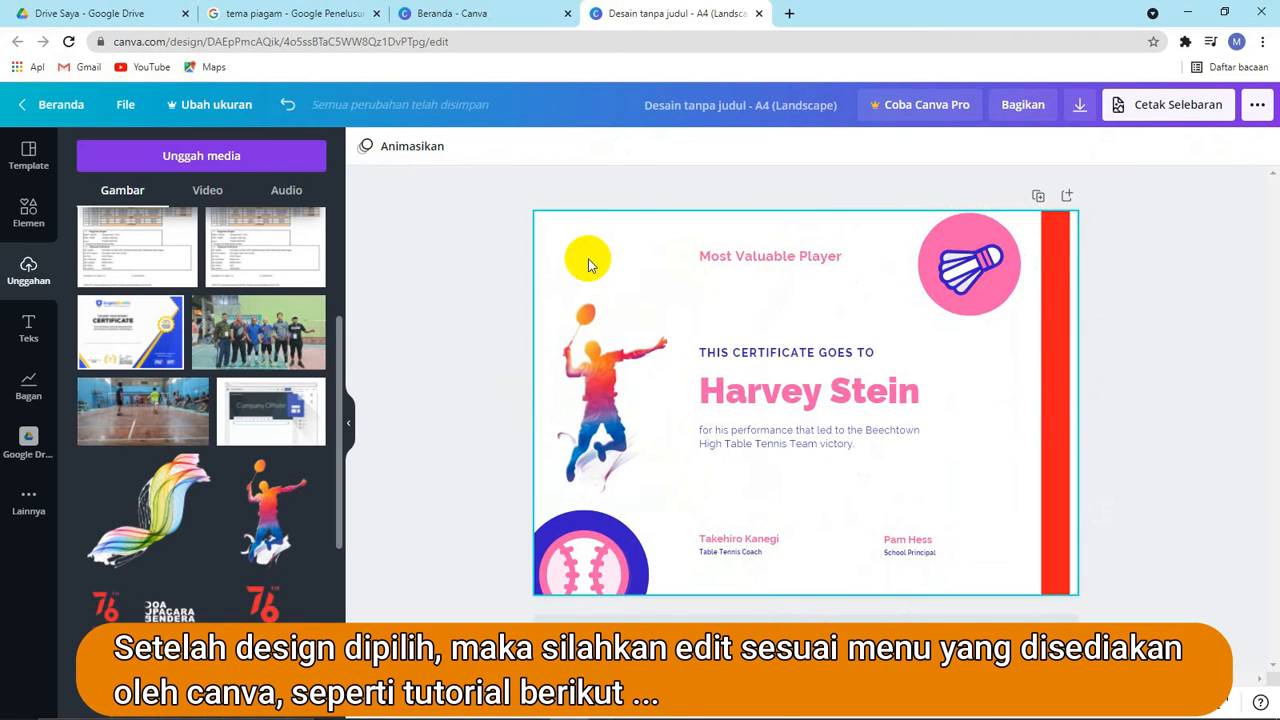
left_click(592, 570)
key("Delete")
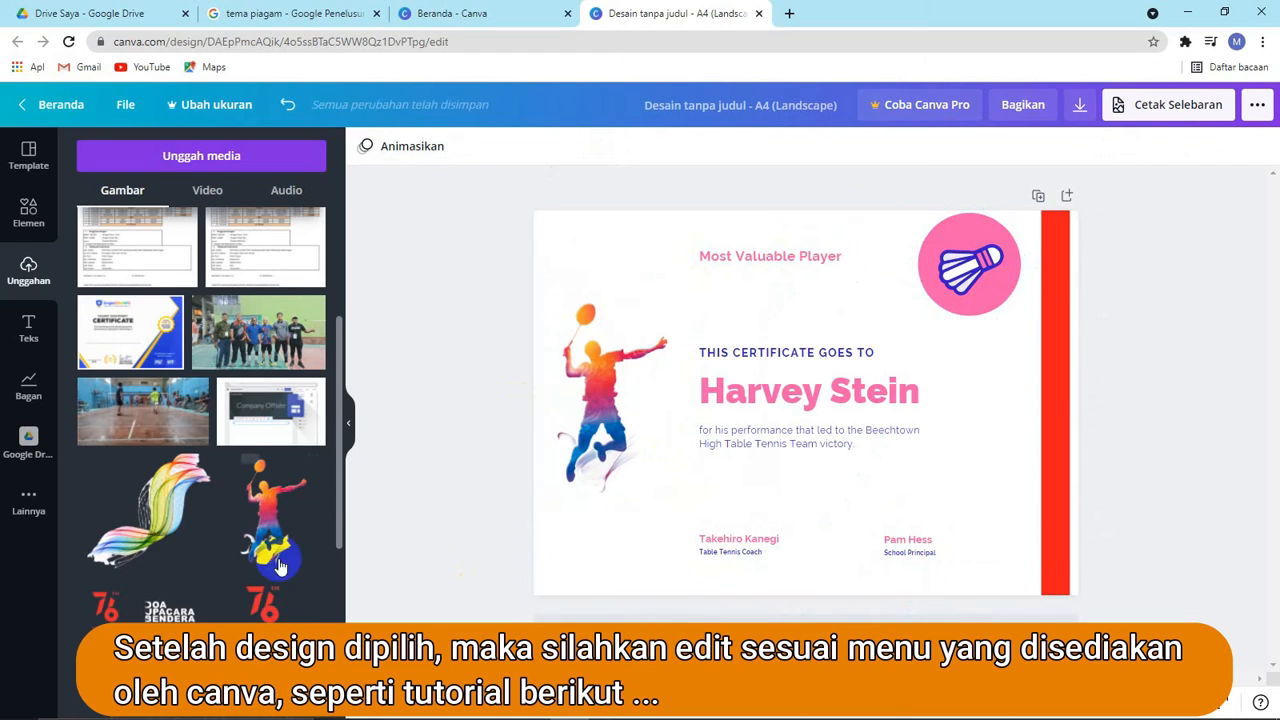
left_click_drag(145, 522, 702, 596)
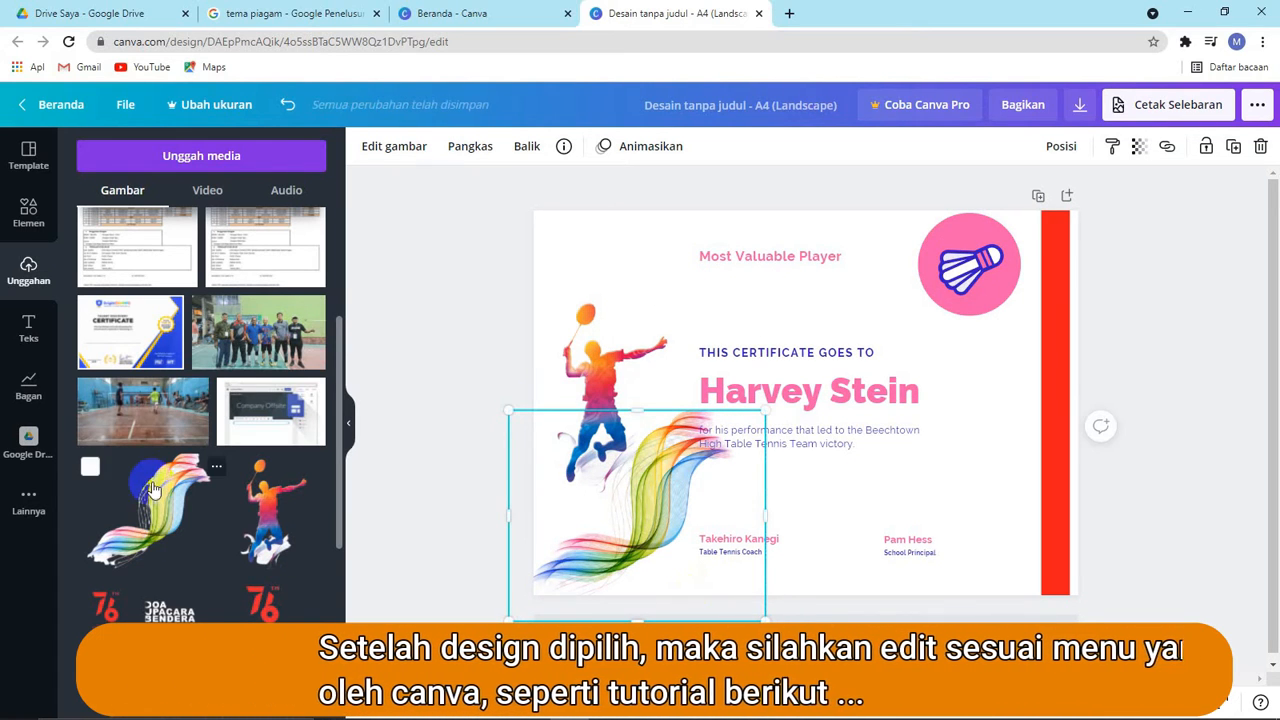
- Add the uploaded black shuttlecock image, shrunk, above the badminton player and delete the pink round shuttlecock icon near the upper-right corner
scroll(180, 490, "down", 4)
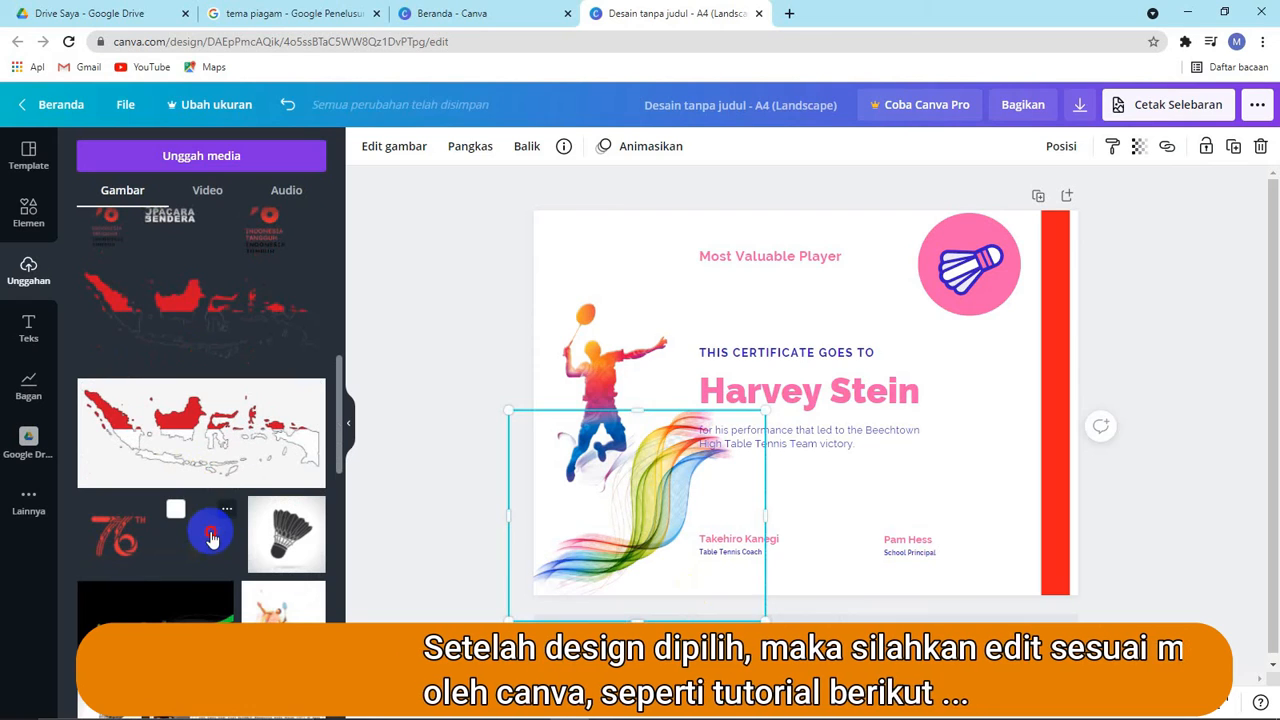
left_click(286, 534)
left_click_drag(886, 477, 650, 313)
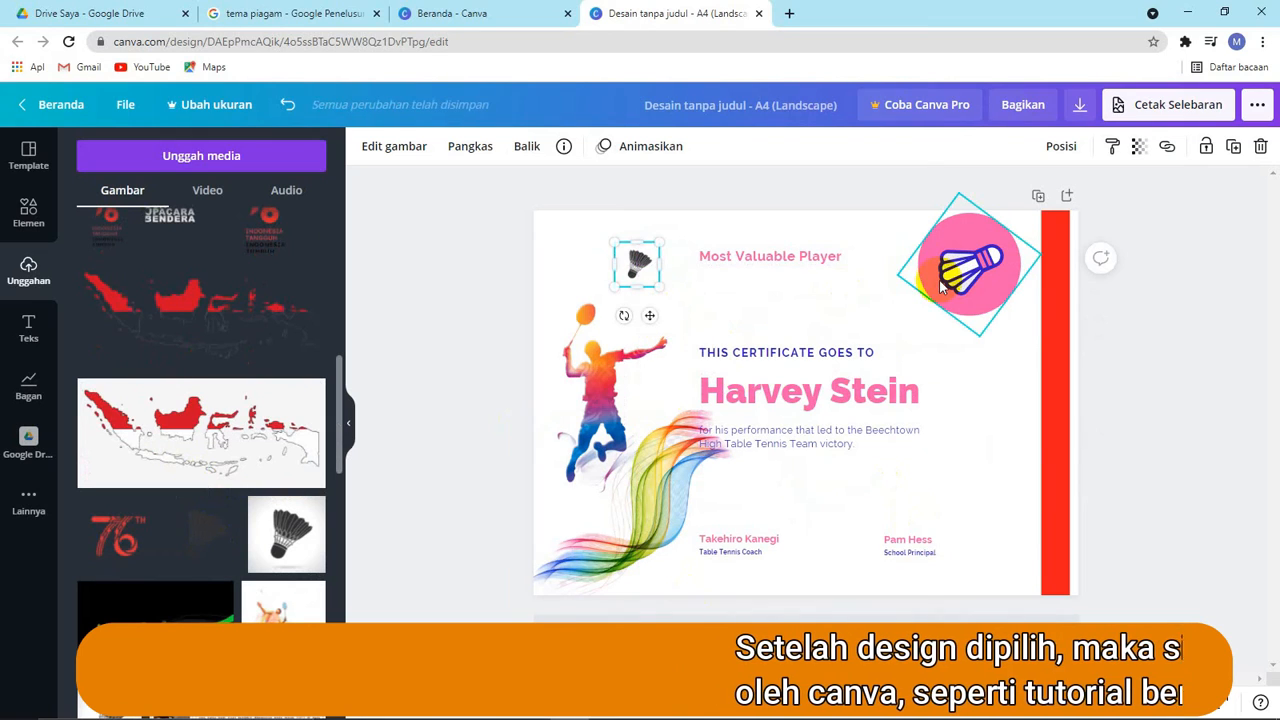
left_click(940, 288)
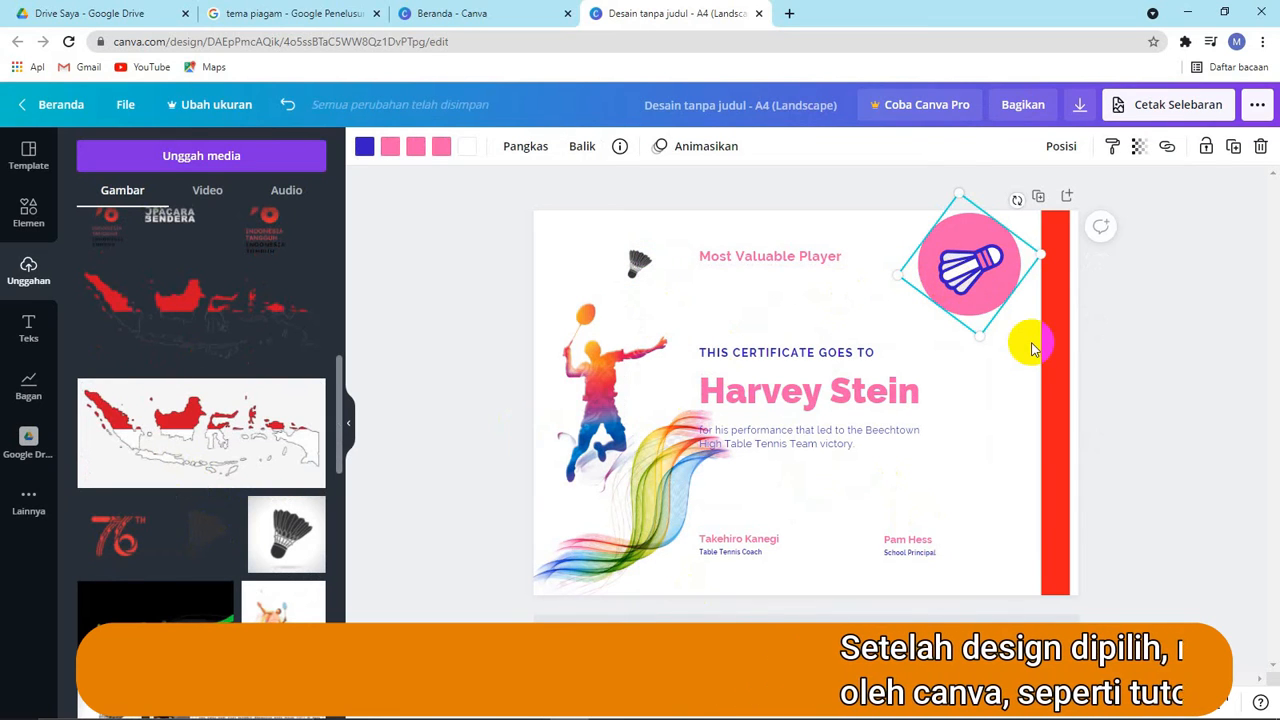
key("Delete")
- Move the recipient text block up, shift the title slightly right, and replace the title text with "JUARA I BULUTANGKIS TINGKAT RW"
left_click_drag(848, 392, 861, 352)
left_click_drag(813, 258, 831, 255)
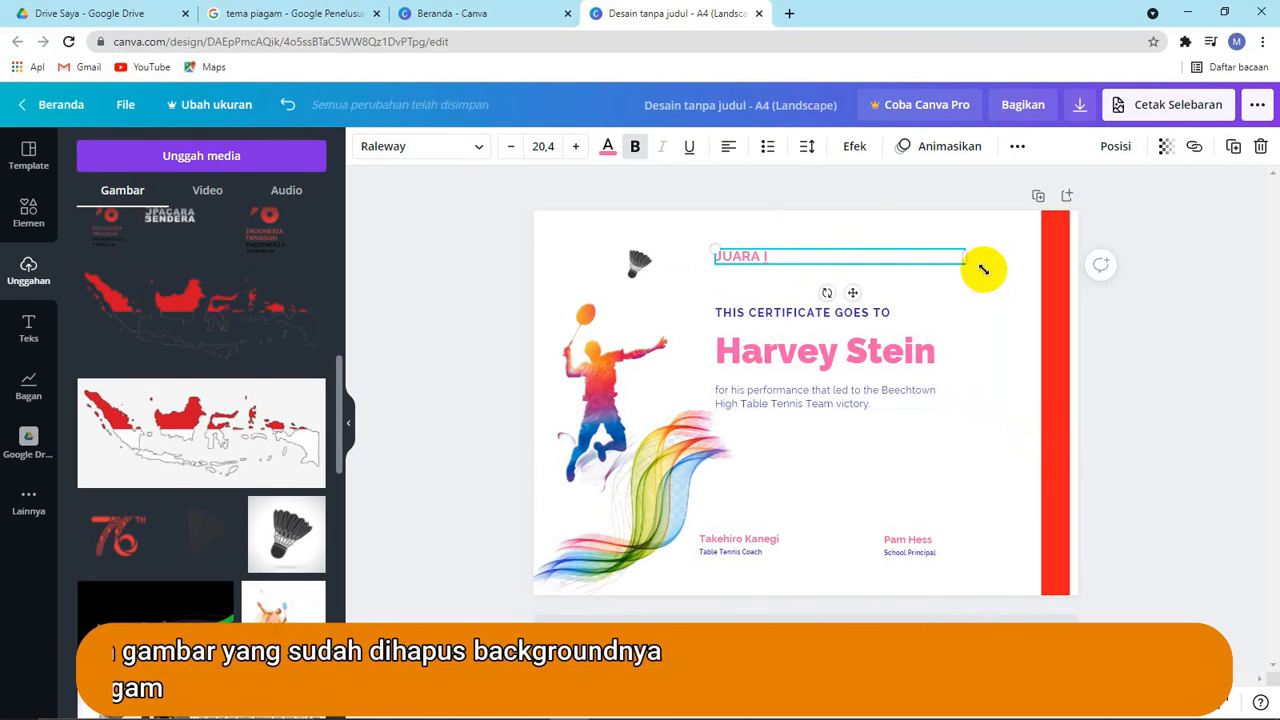
type("BULUTANGKIS")
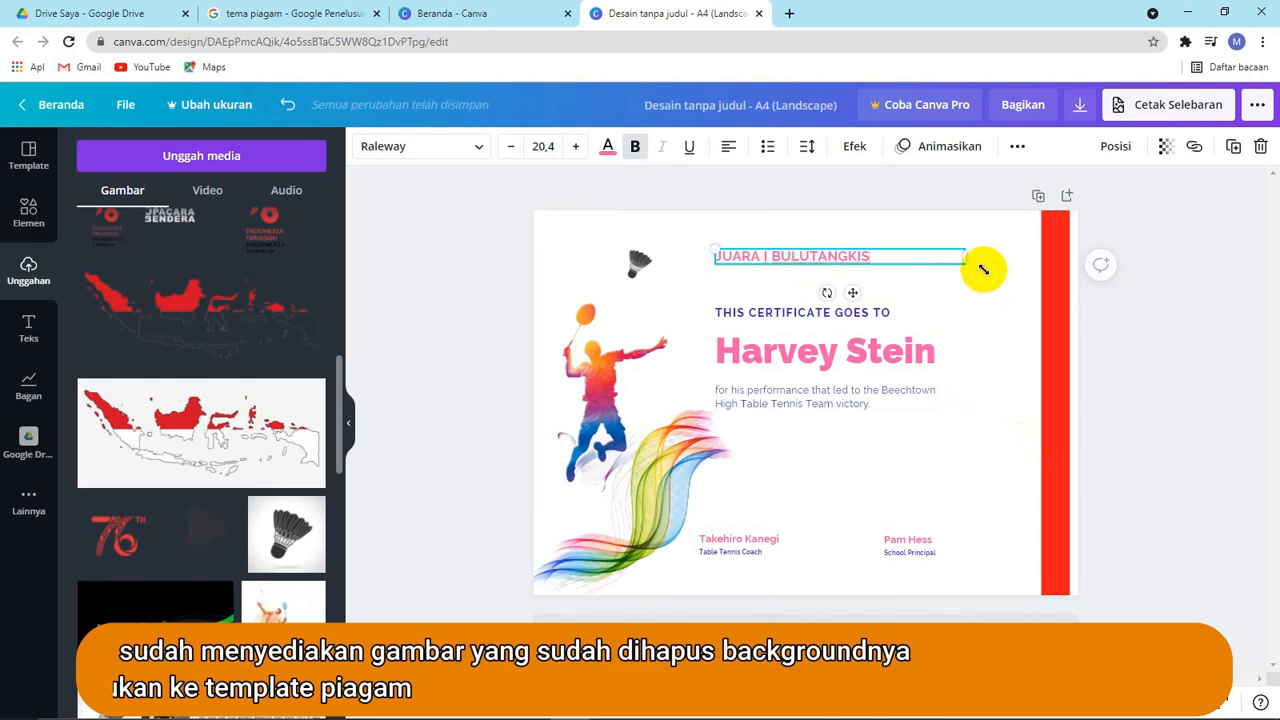
type(" TINGKAT RW")
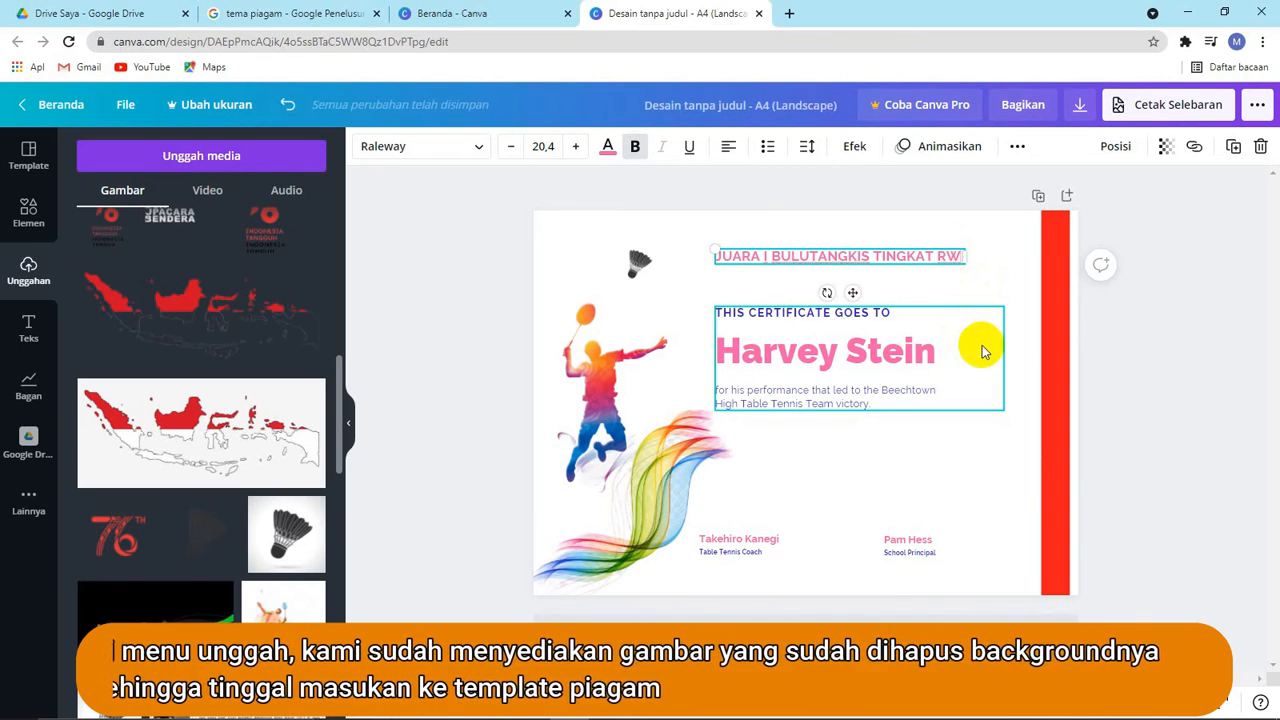
- Replace the recipient heading with "PIAGAM INI DIBERIKAN KEPADA :" and the recipient with "RT 04"
left_click(824, 314)
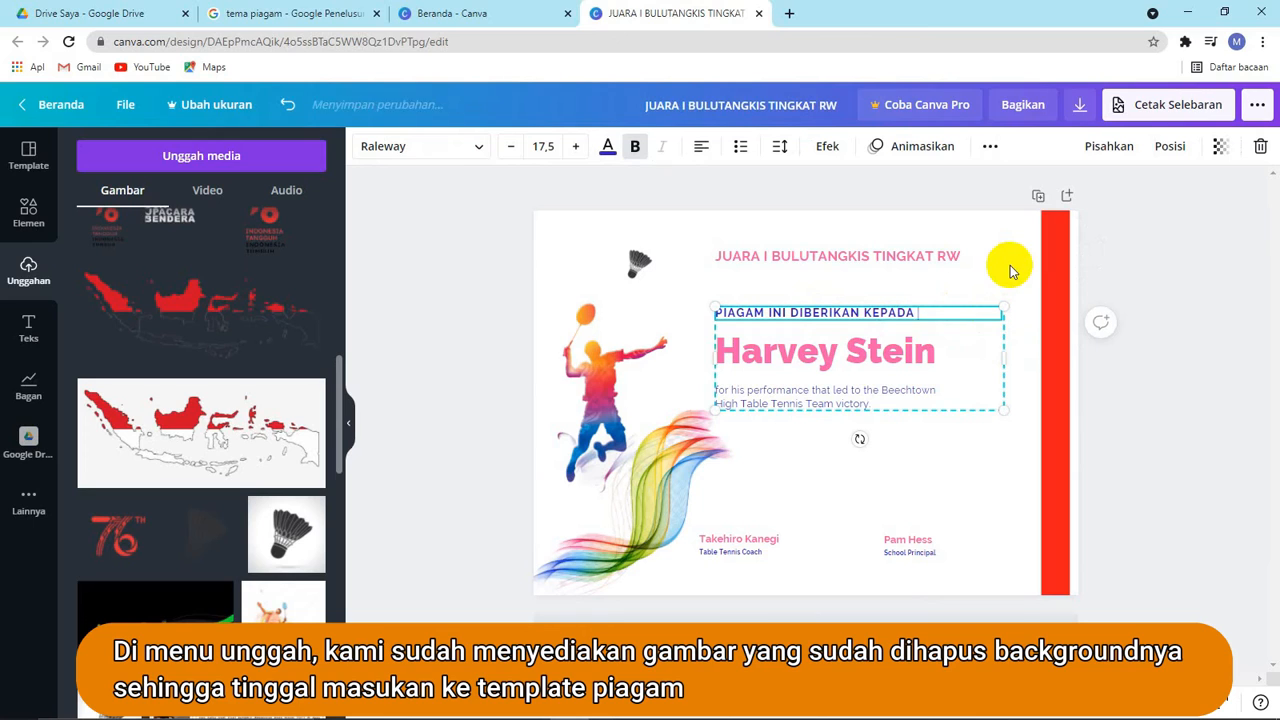
left_click(893, 360)
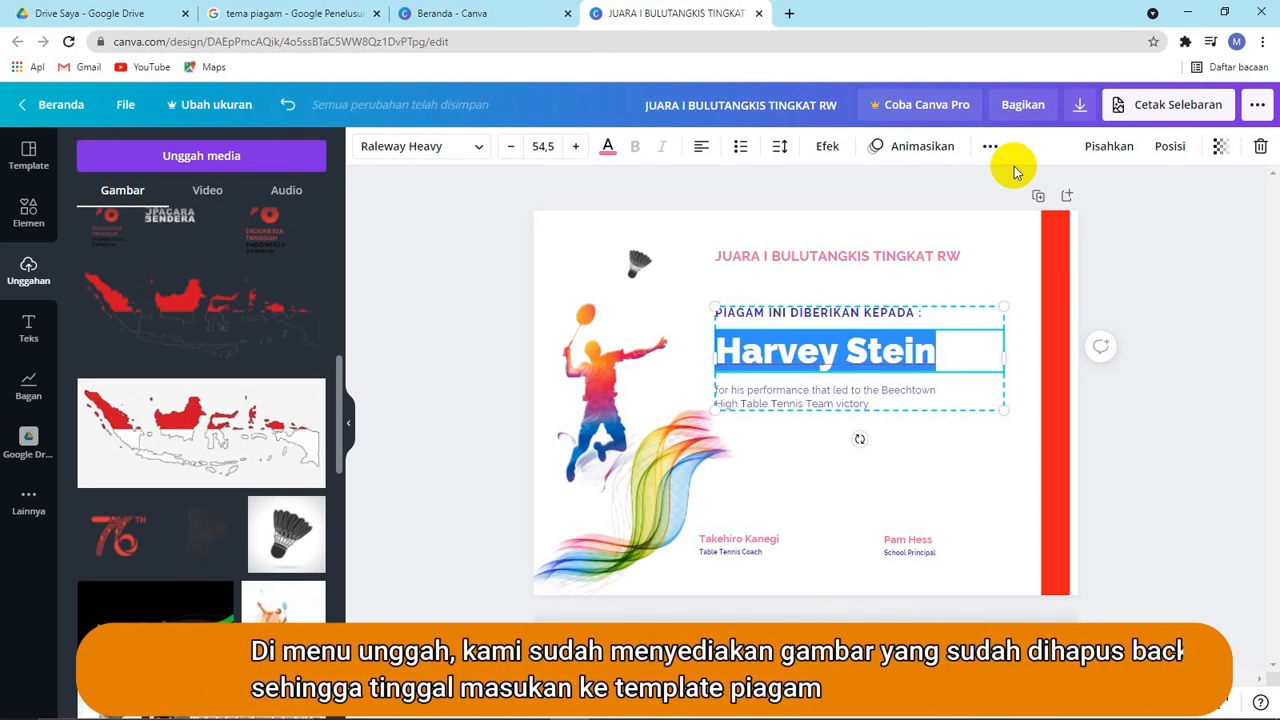
type("RT 04")
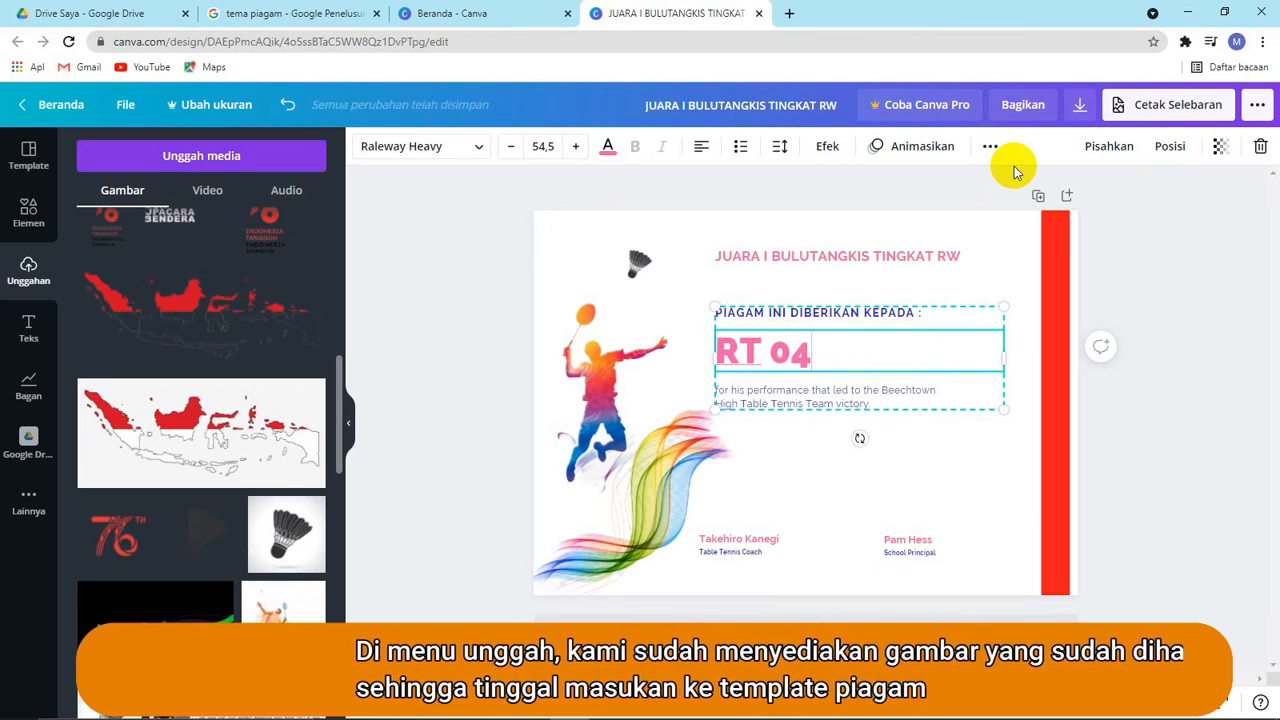
- Replace the description with "Sebagai Juara Pertama pada turnamen bulutangkis antar RW 15, dengan Sistem Grup 5 Partai"
double_click(827, 393)
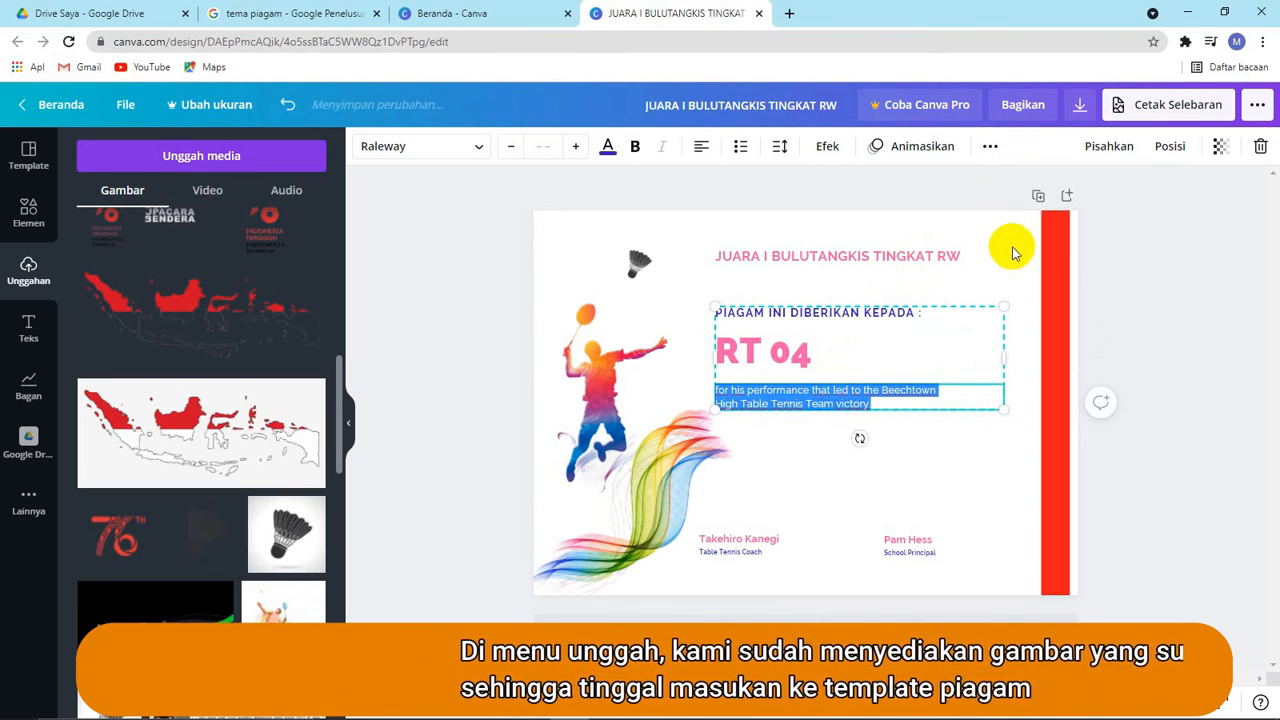
type("Sebagai Juara Pertama pada turna")
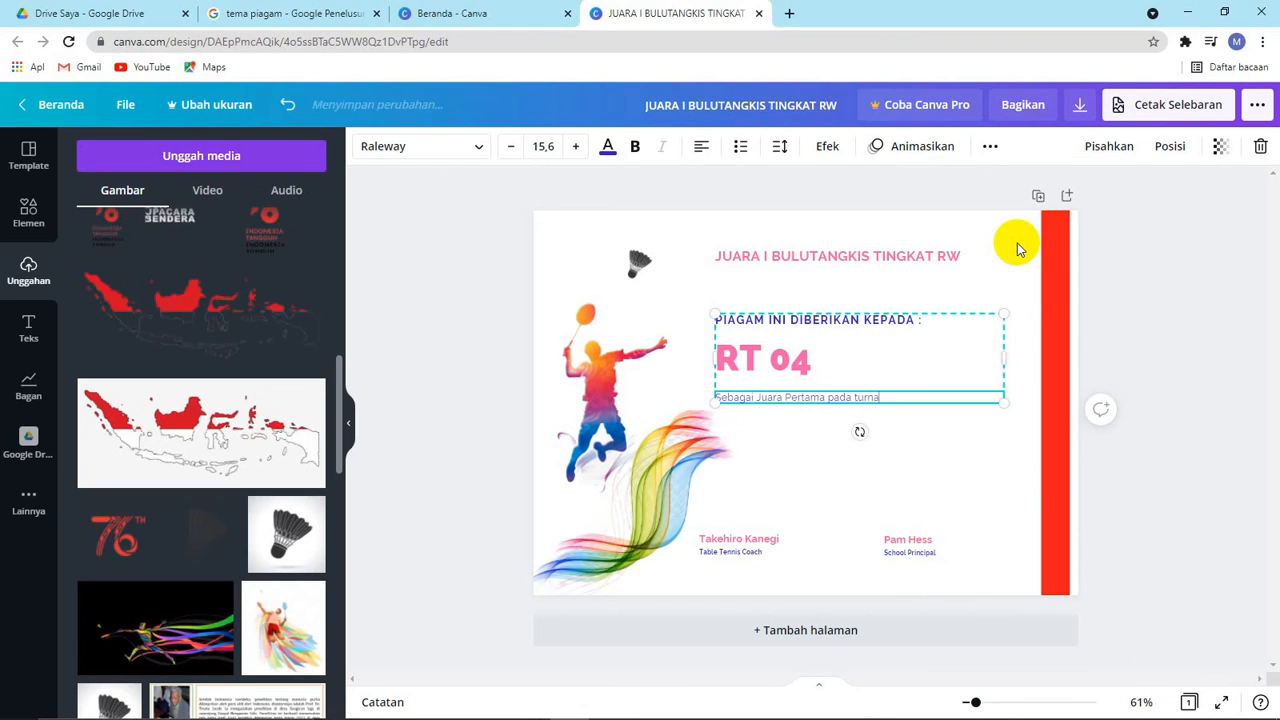
type("ngkis")
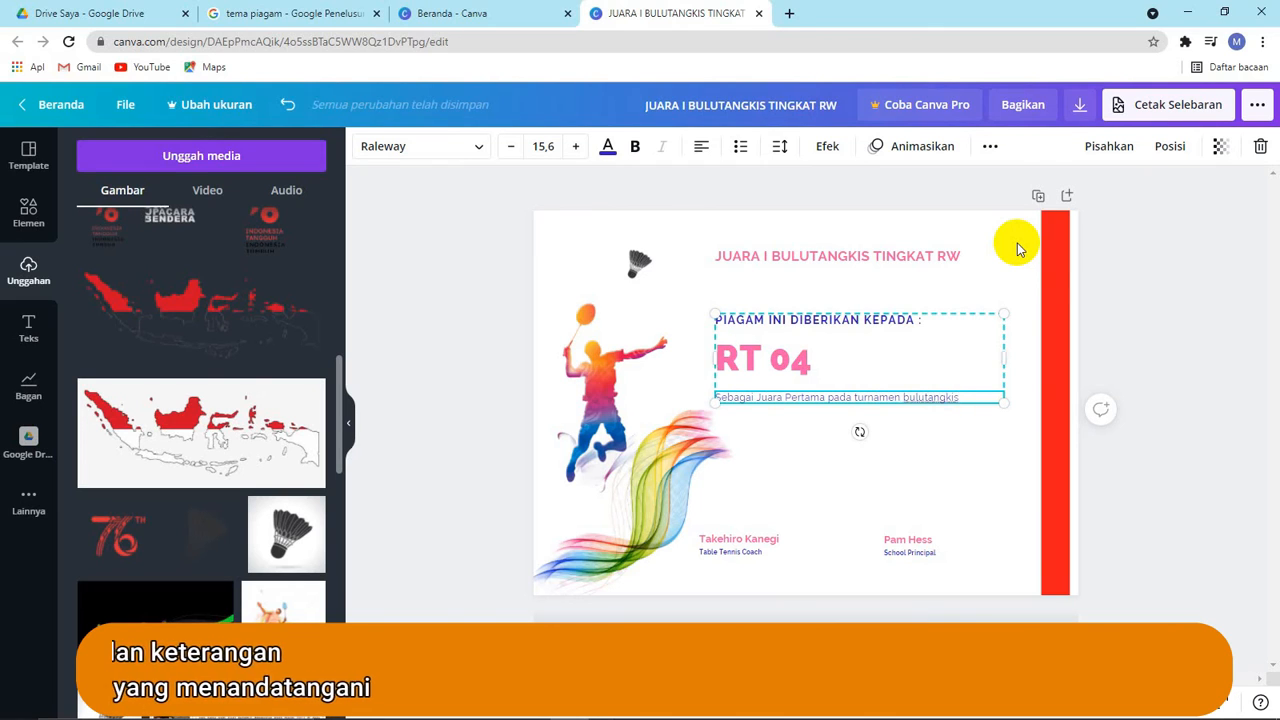
type("antar R")
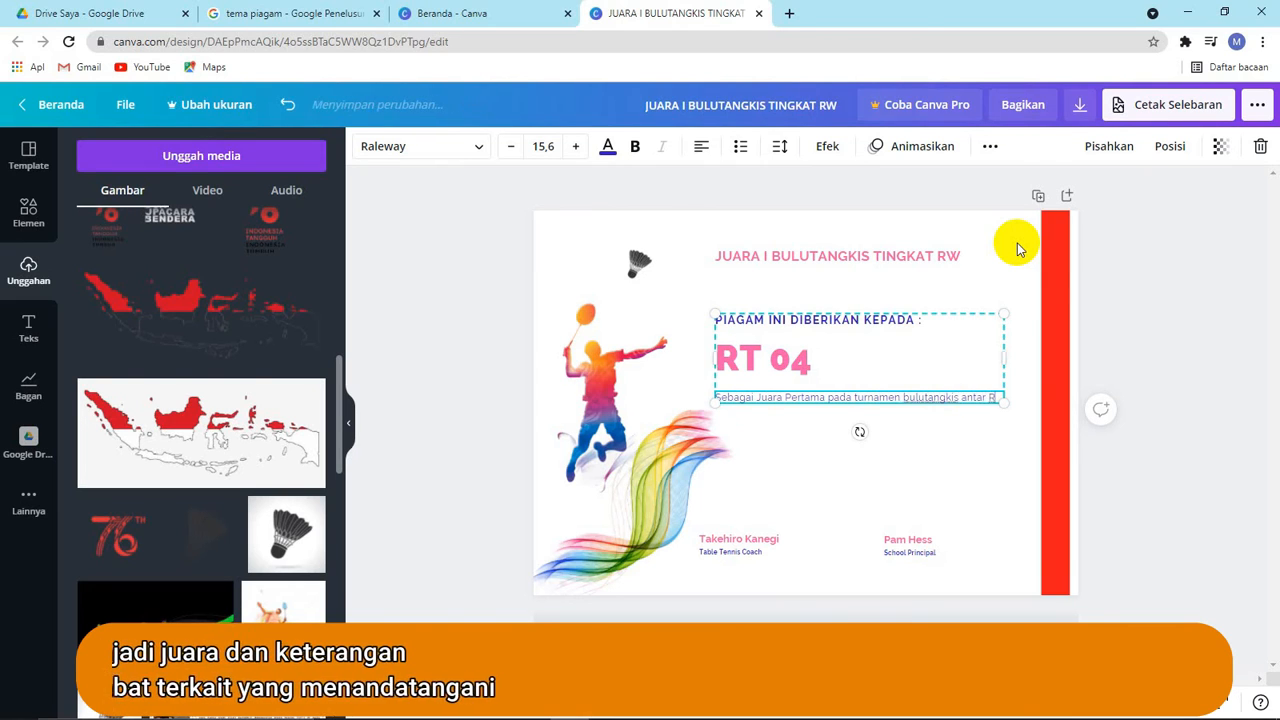
type("W 15, deng")
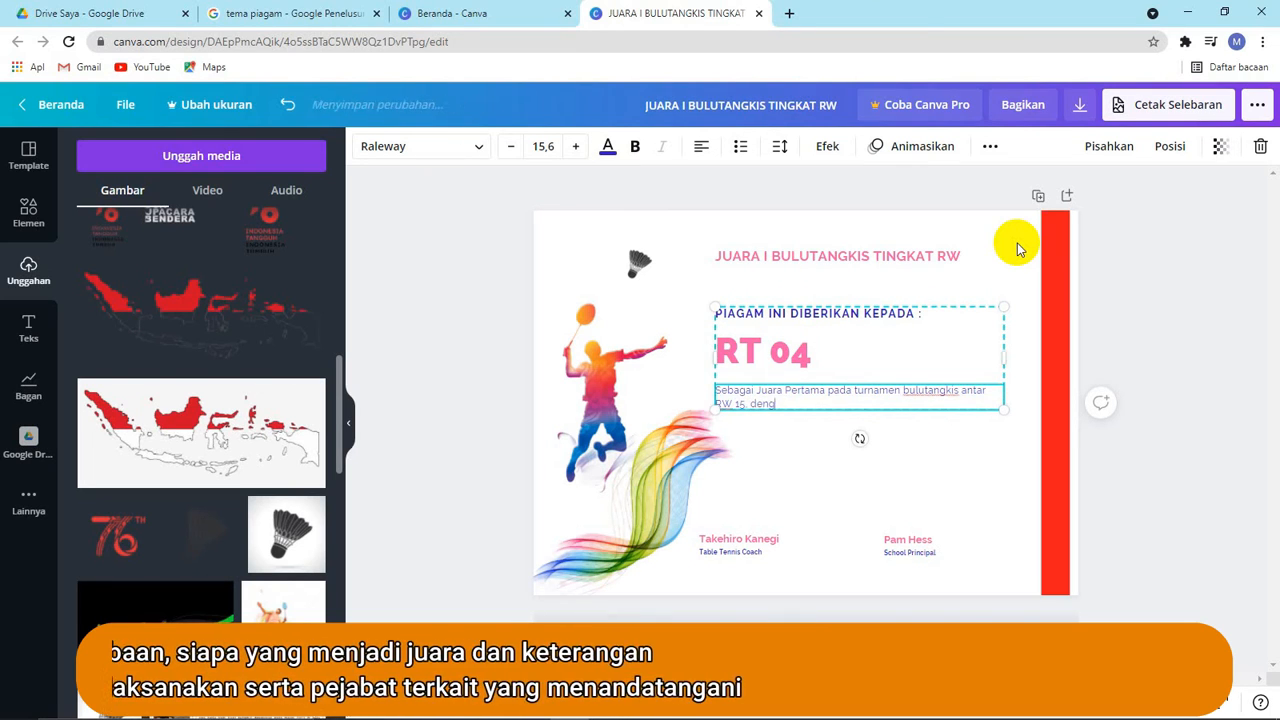
type("an Sistem")
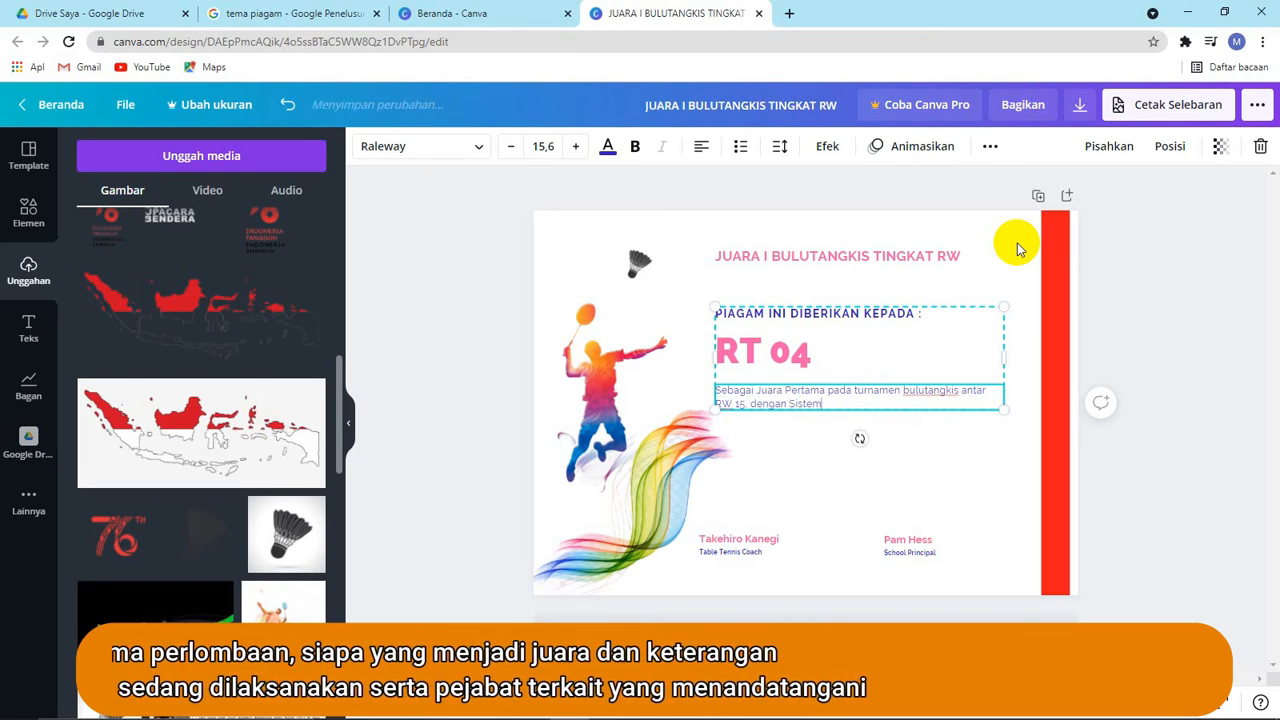
type(" Grup 5 Parta")
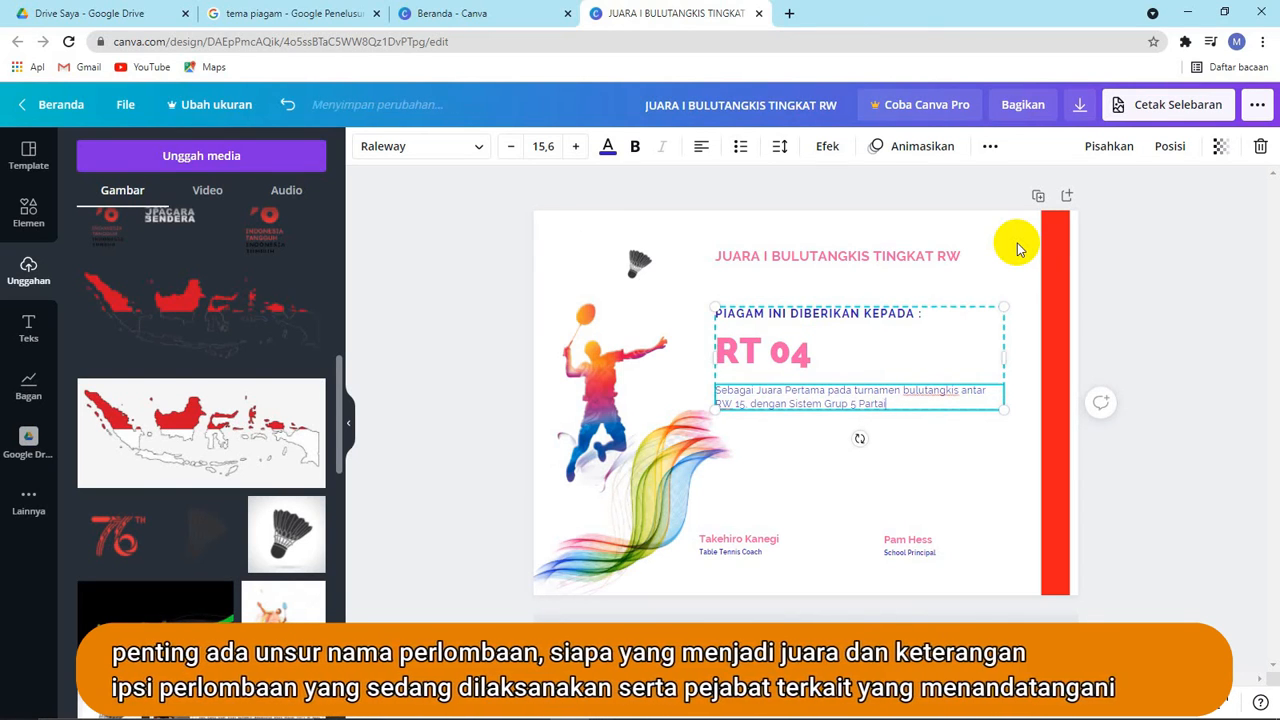
type("i")
- Enter both signatories' names, with the title "Ketua Panitia" for the right one and "Ketua RW 15" for the left one
triple_click(918, 538)
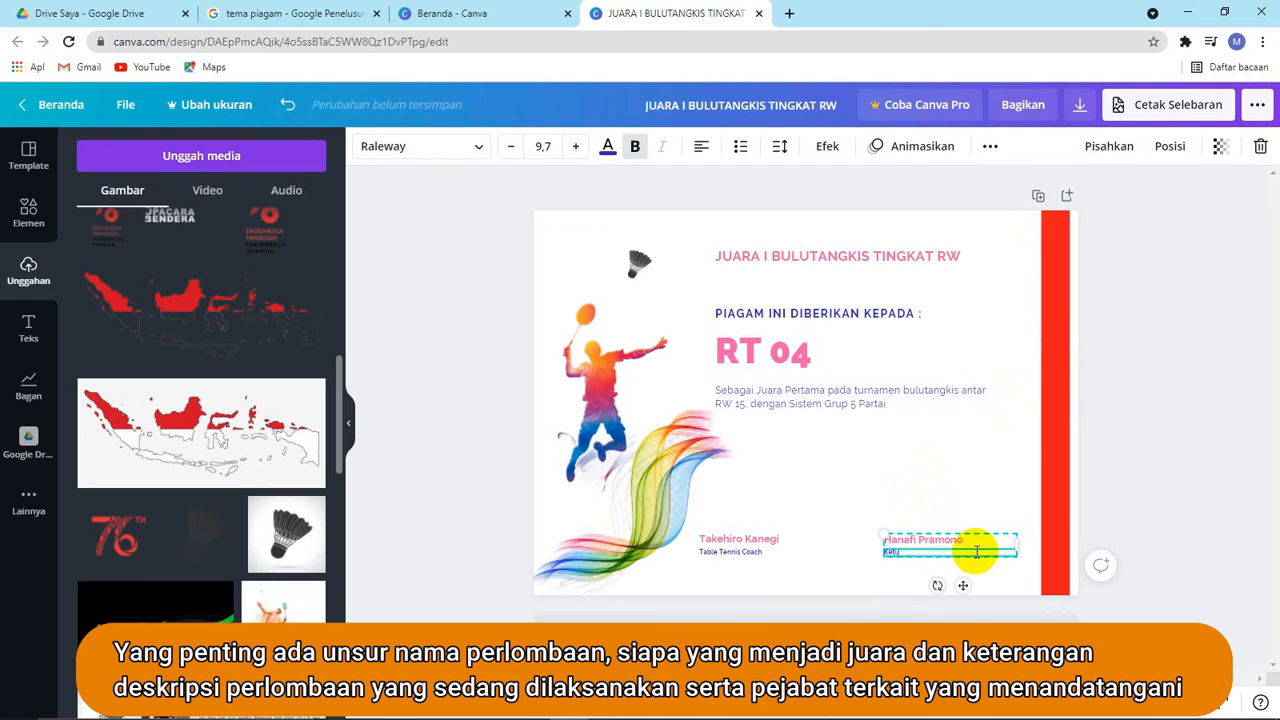
triple_click(766, 540)
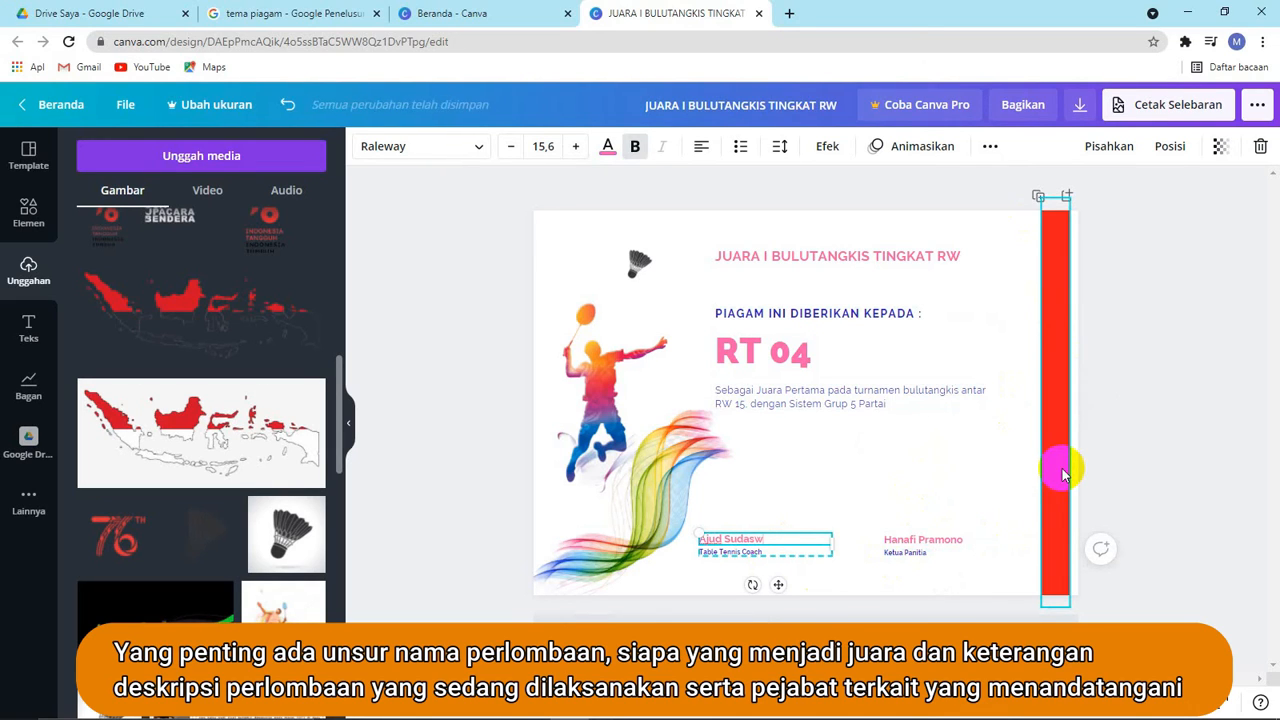
triple_click(801, 552)
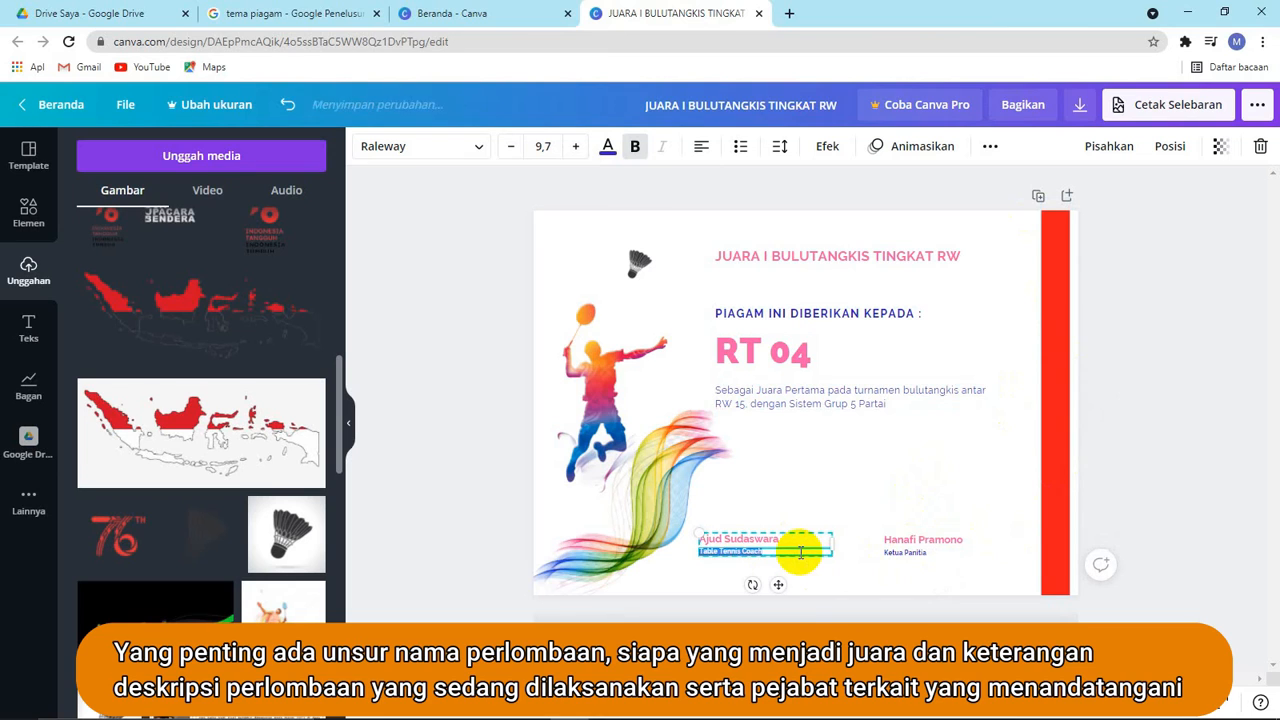
type("Ketua RW")
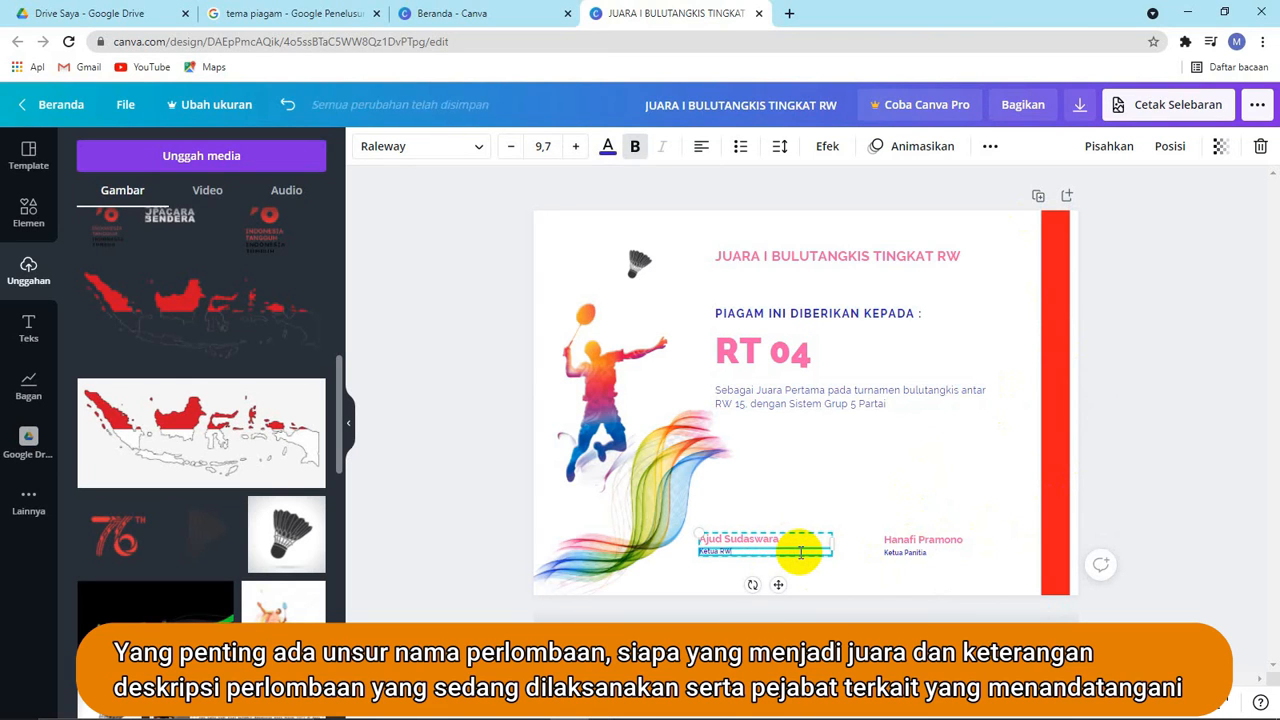
type(" 15")
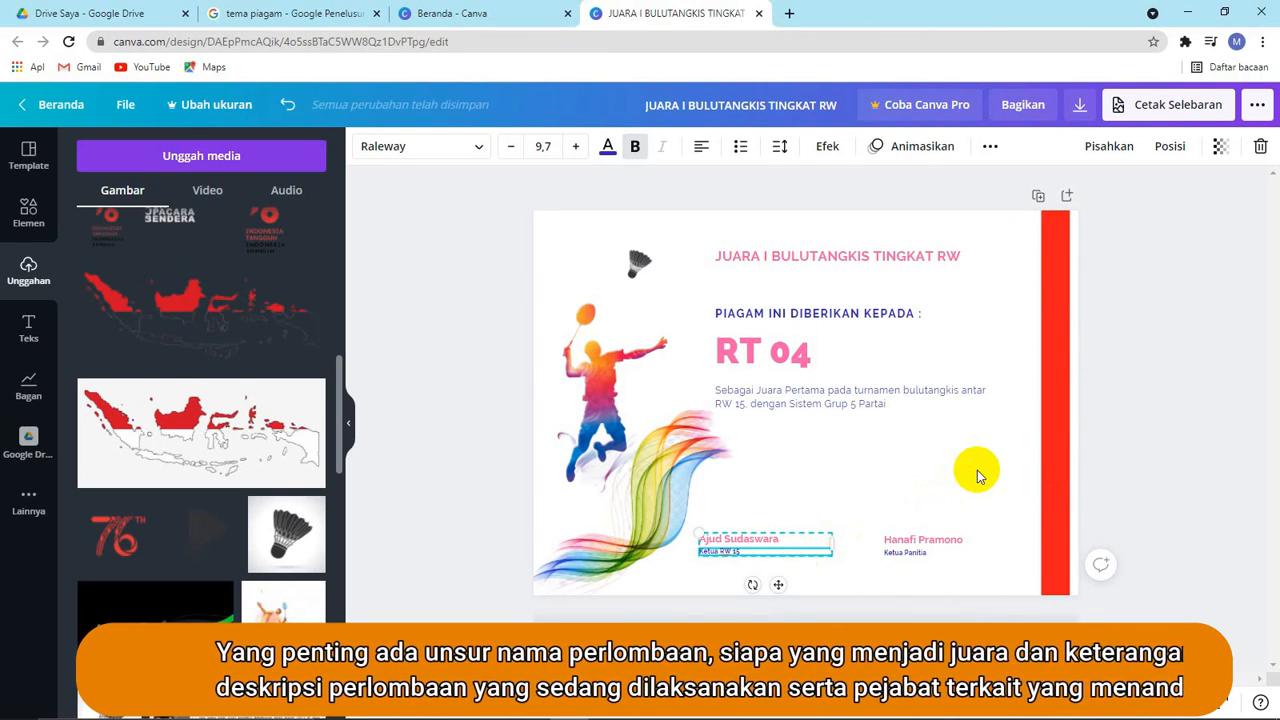
left_click(978, 477)
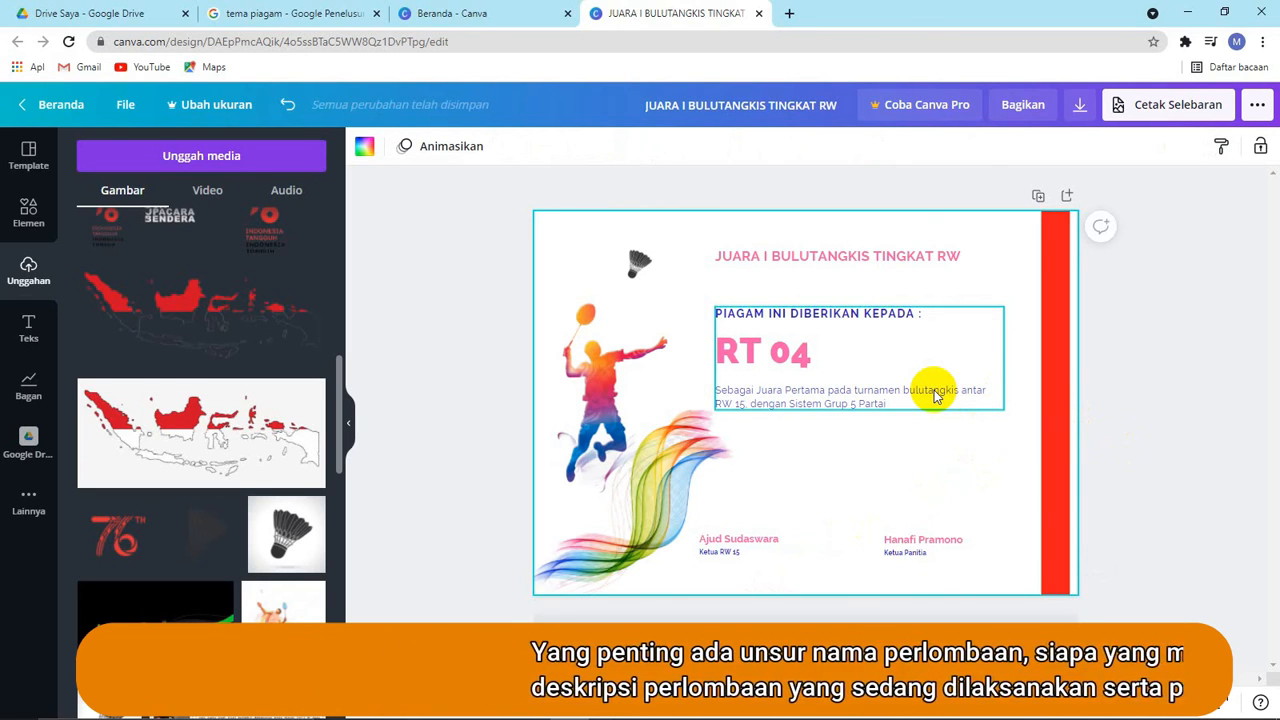
- Duplicate the rainbow wave image and place the copy over the certificate's upper-right corner
left_click(697, 522)
left_click_drag(752, 515, 1133, 243)
left_click(846, 354)
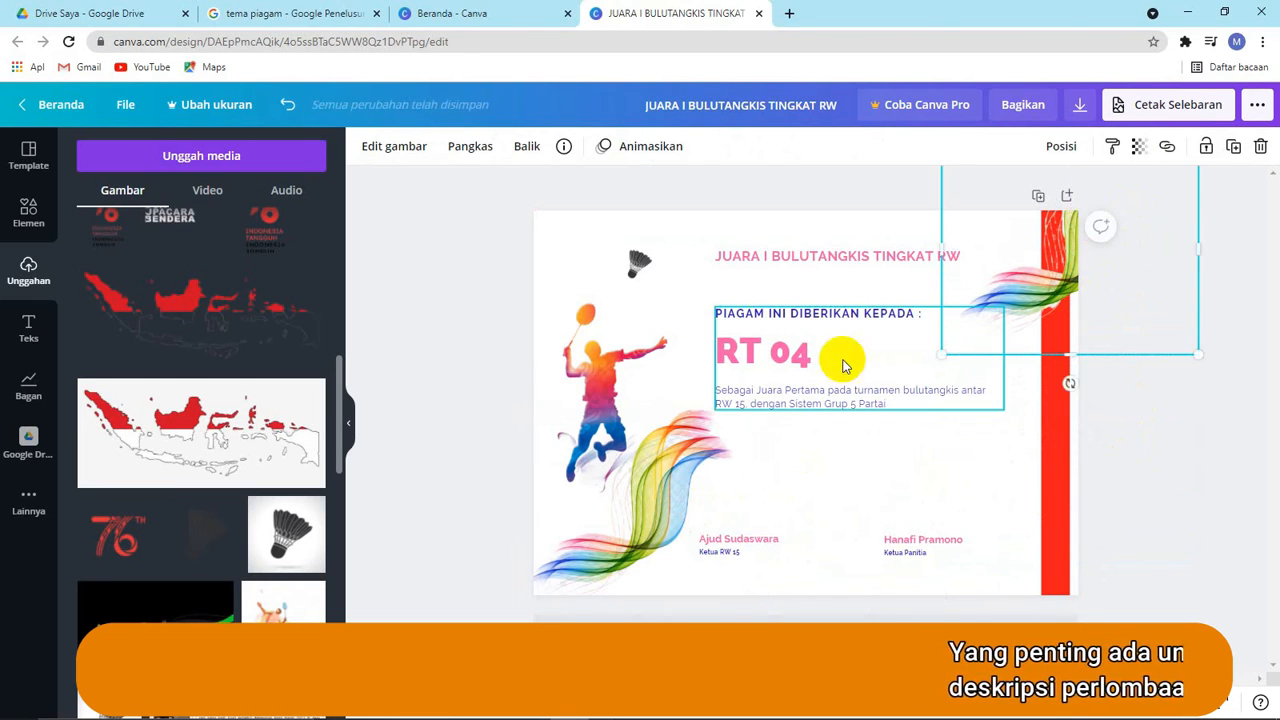
left_click(1154, 503)
- Move the badminton player and the small shuttlecock slightly up on the certificate
left_click_drag(589, 378, 583, 336)
left_click_drag(640, 263, 642, 239)
mouse_move(659, 264)
left_mouse_down()
mouse_move(713, 303)
mouse_move(664, 275)
left_mouse_up()
left_click(978, 500)
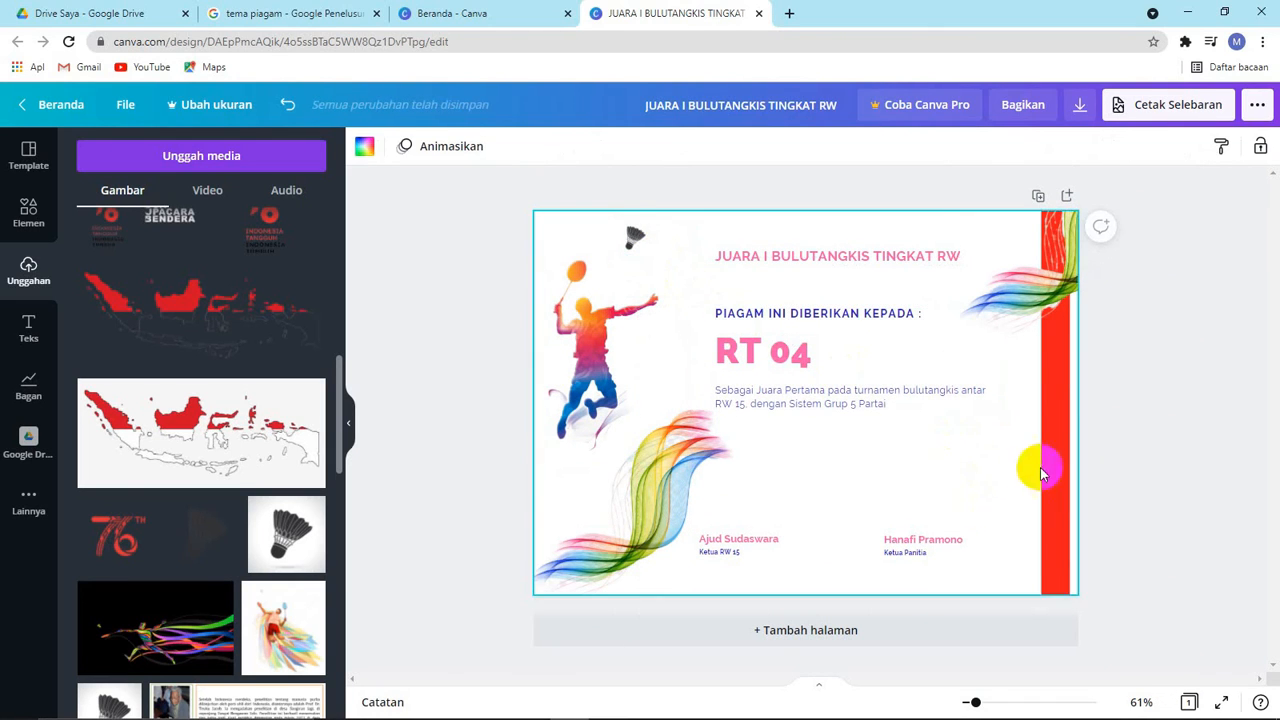
left_click(1166, 424)
scroll(134, 553, "up", 2)
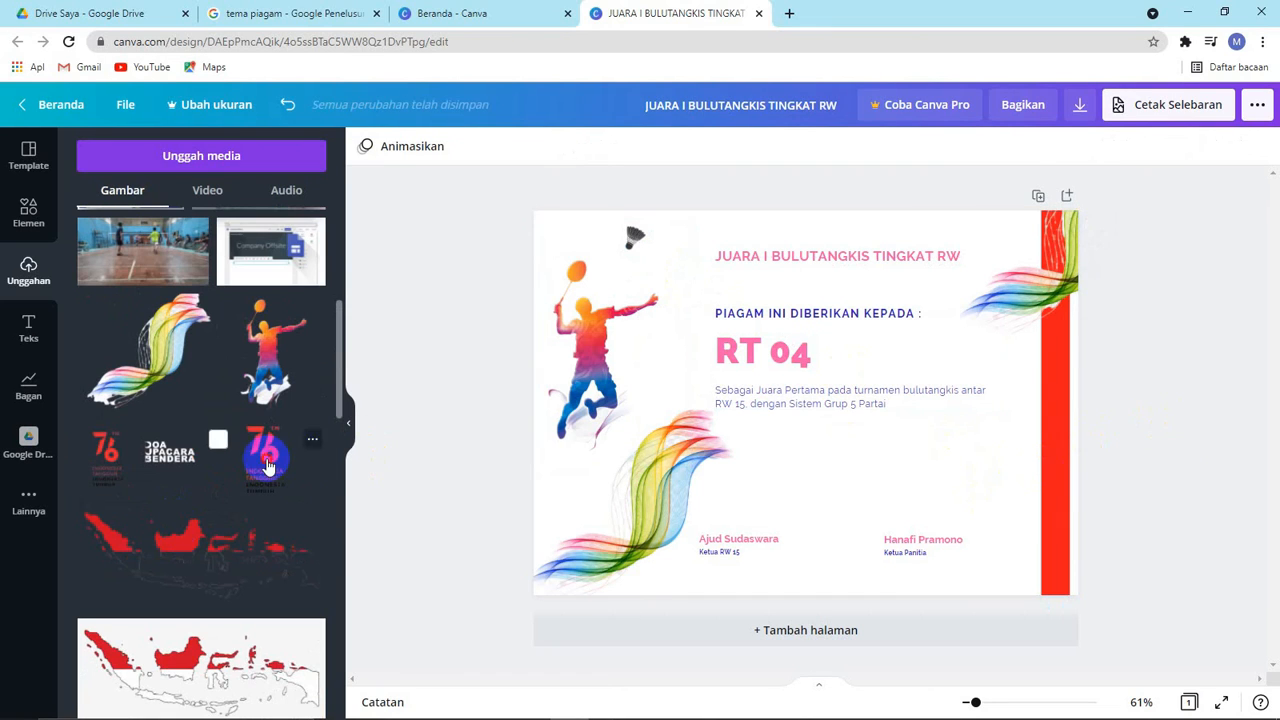
left_click(267, 462)
left_click_drag(645, 404, 732, 403)
mouse_move(848, 493)
left_mouse_down()
mouse_move(846, 506)
mouse_move(849, 488)
left_mouse_up()
key("Delete")
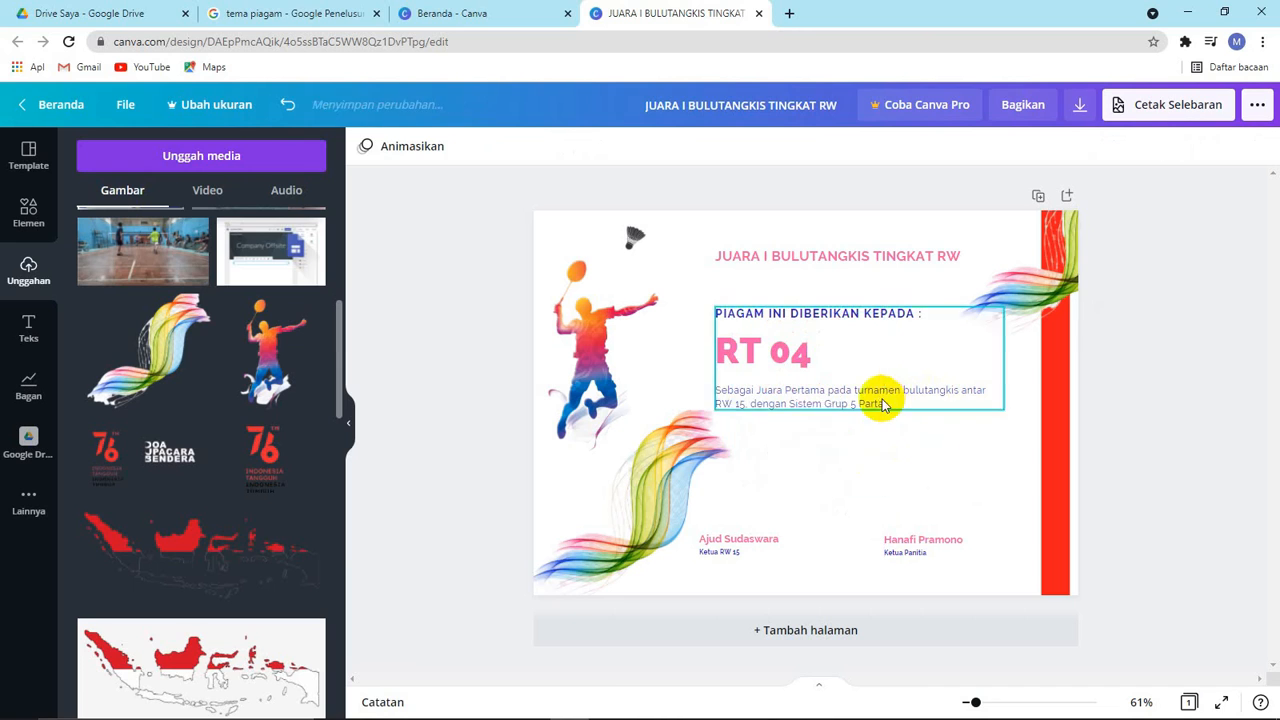
- Add the wide 76th Indonesia logo image, cropped to the logo and shrunk, near the upper-right corner, and move the wave copy to the lower-right corner
left_click(98, 470)
left_click_drag(967, 396, 787, 409)
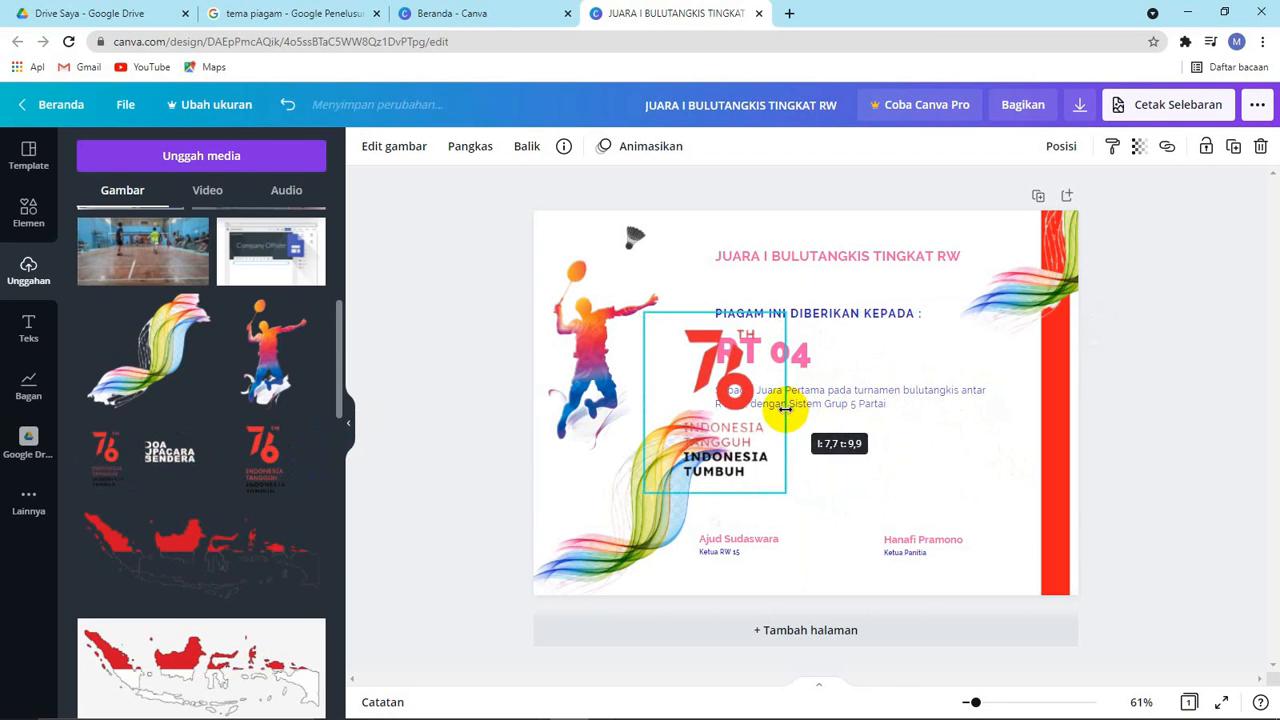
scroll(323, 471, "up", 4)
left_click_drag(726, 448, 973, 500)
left_click_drag(900, 535, 959, 478)
left_click_drag(950, 418, 1006, 477)
left_click_drag(1034, 310, 1050, 580)
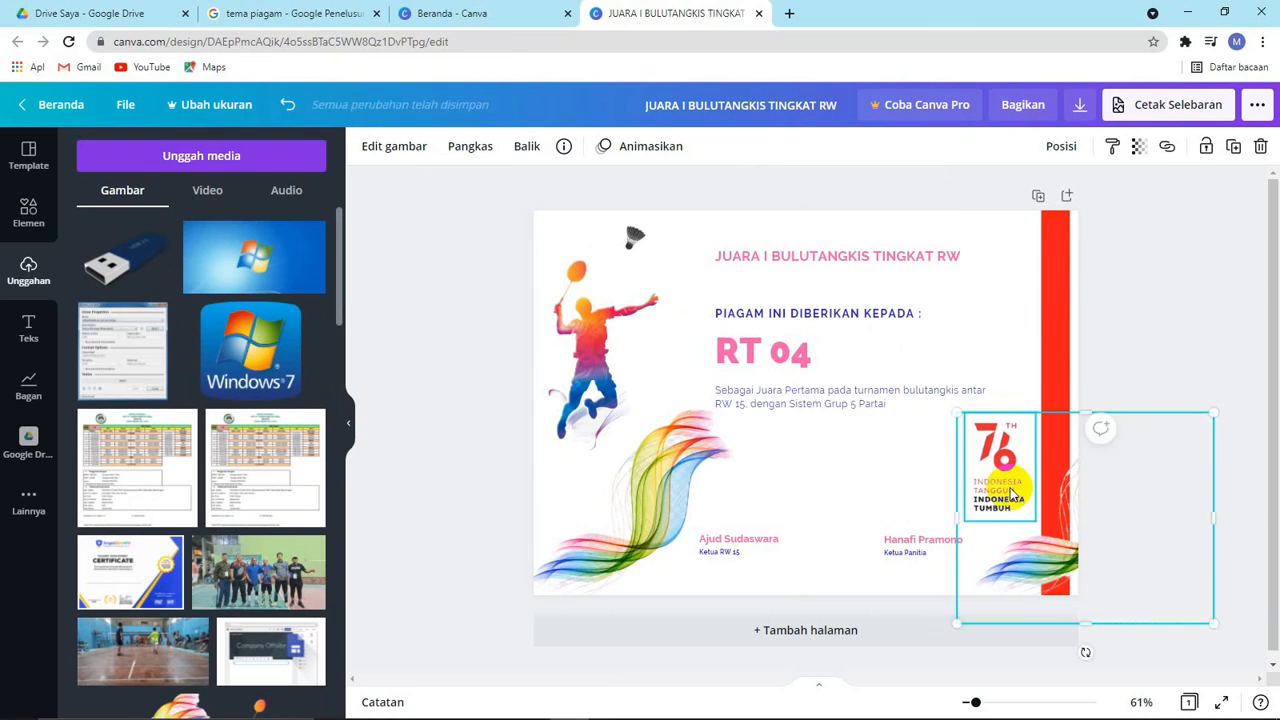
left_click_drag(1012, 494, 1004, 306)
- Shift the title and recipient text block slightly left and fit the 76th logo into the upper-right corner beside the red bar
left_click(844, 255)
left_click_drag(855, 315, 831, 315)
left_click_drag(1006, 306, 978, 272)
- Raise the wave copy along the certificate's right edge and rotate the lower-left wave slightly clockwise
left_click_drag(1059, 550, 1068, 442)
left_click(1149, 494)
left_click(640, 510)
left_click_drag(634, 651, 596, 648)
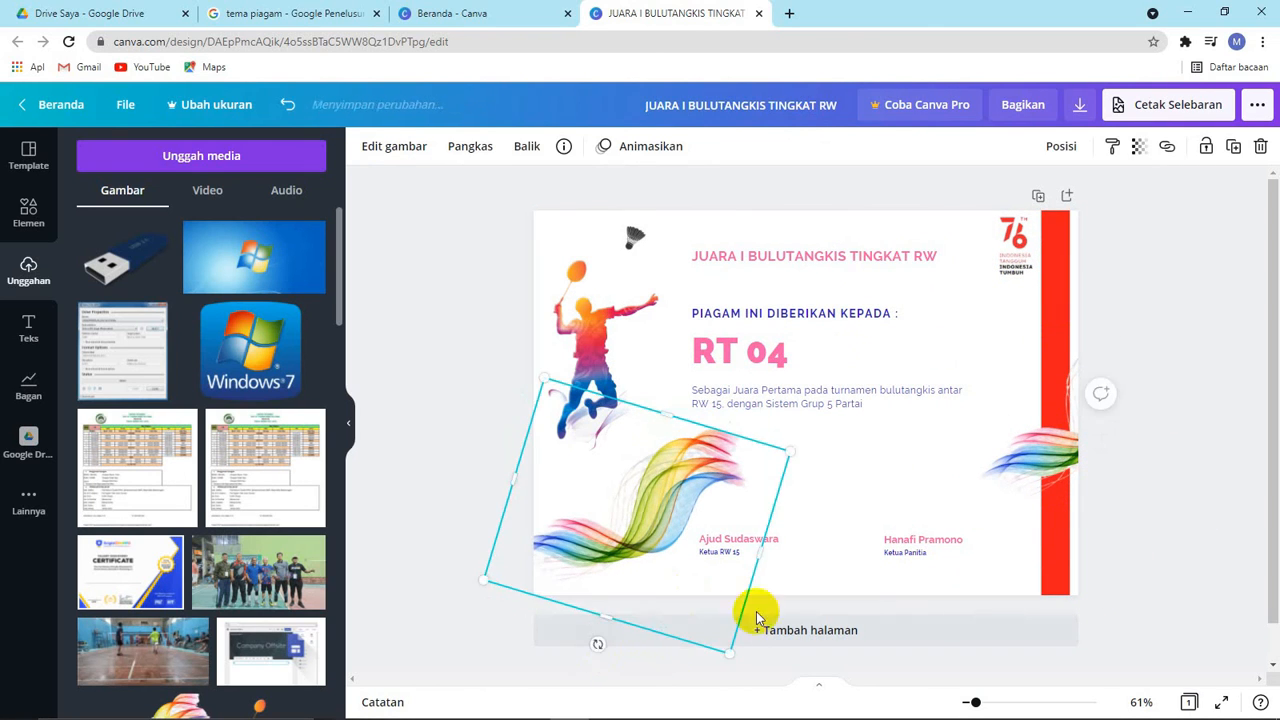
left_click(1081, 569)
left_click(1163, 445)
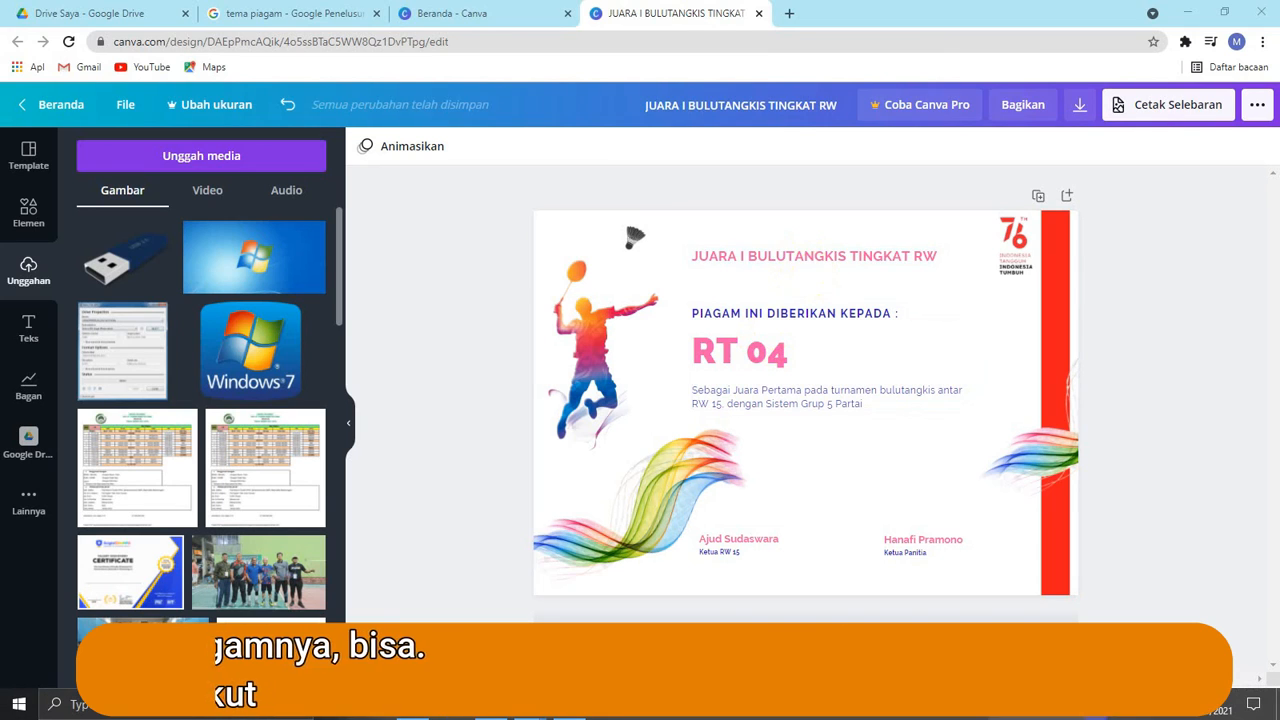
left_click(1122, 714)
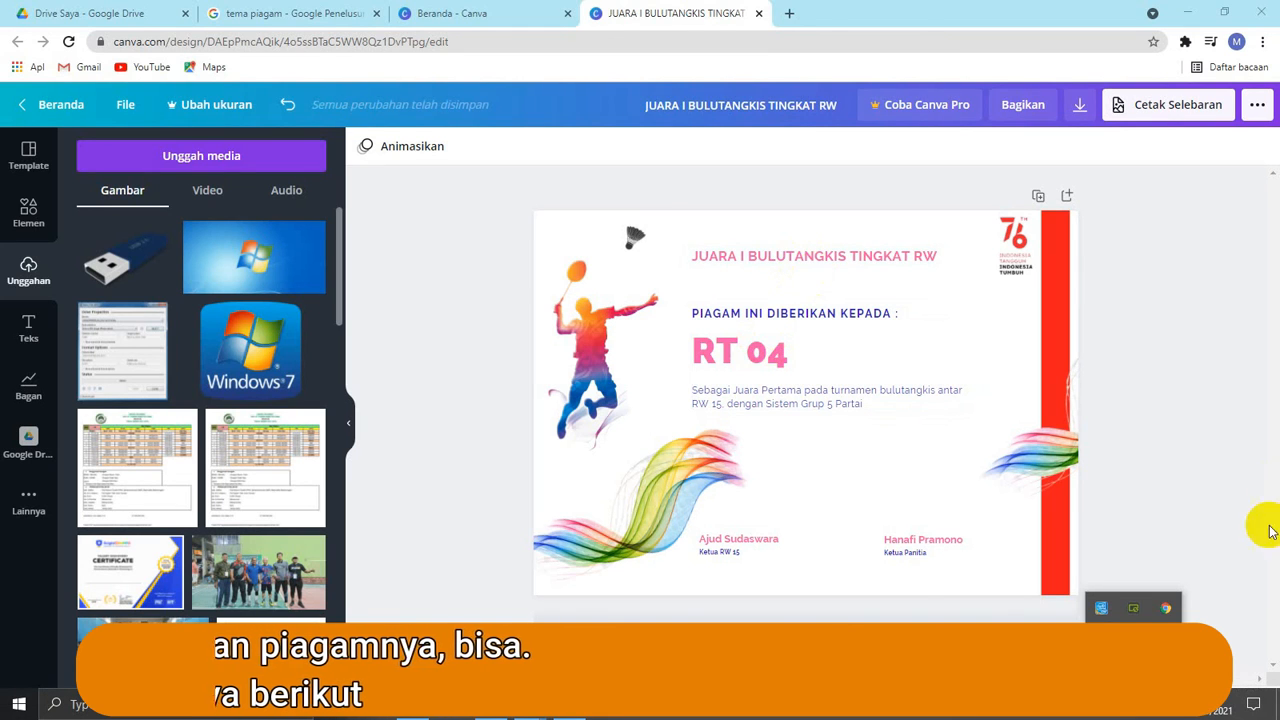
- Recolor the title "JUARA I BULUTANGKIS TINGKAT RW" with the document's red
left_click(828, 255)
left_click(608, 146)
left_click(179, 230)
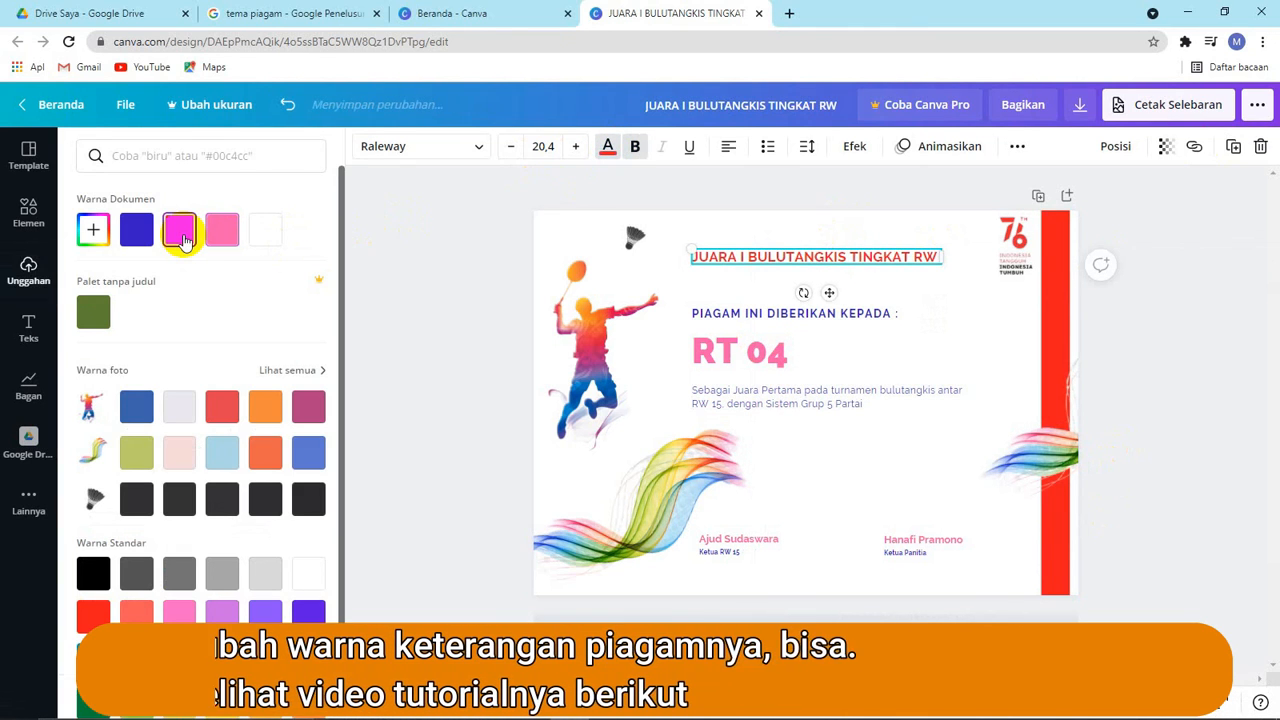
- Recolor the recipient text "RT 04" with the dark blue from the standard colors
left_click(775, 400)
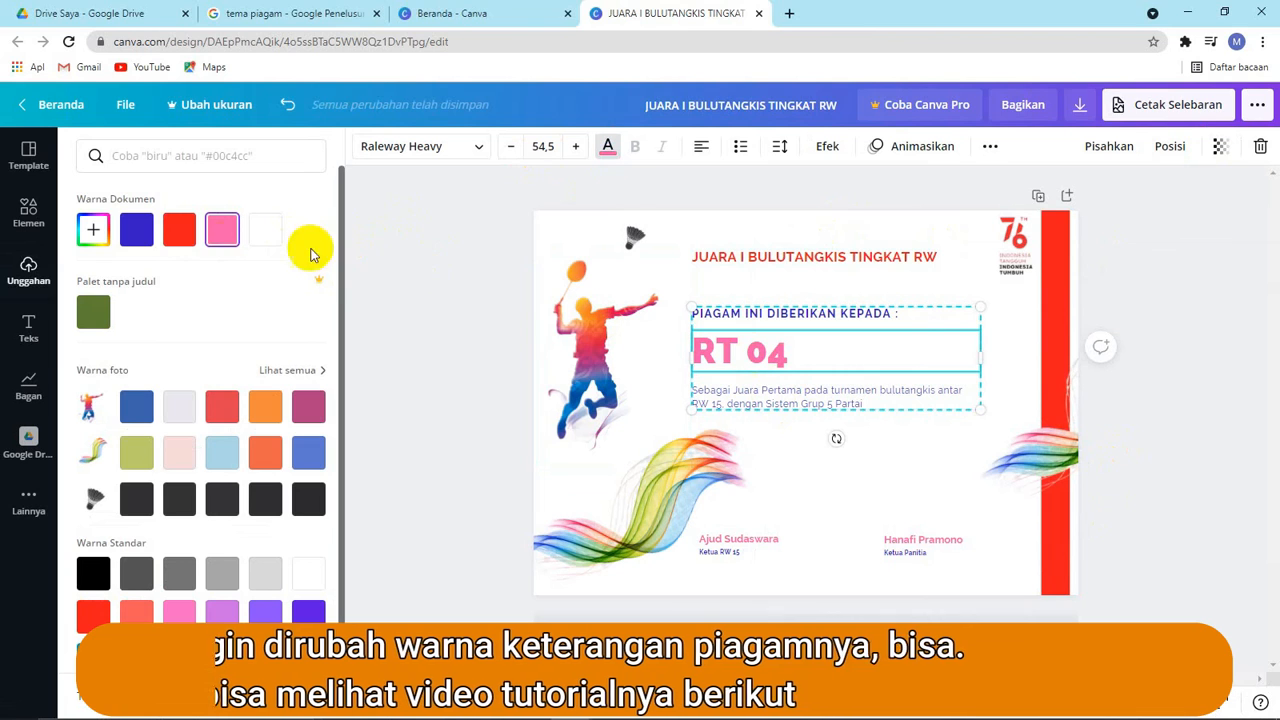
left_click(179, 230)
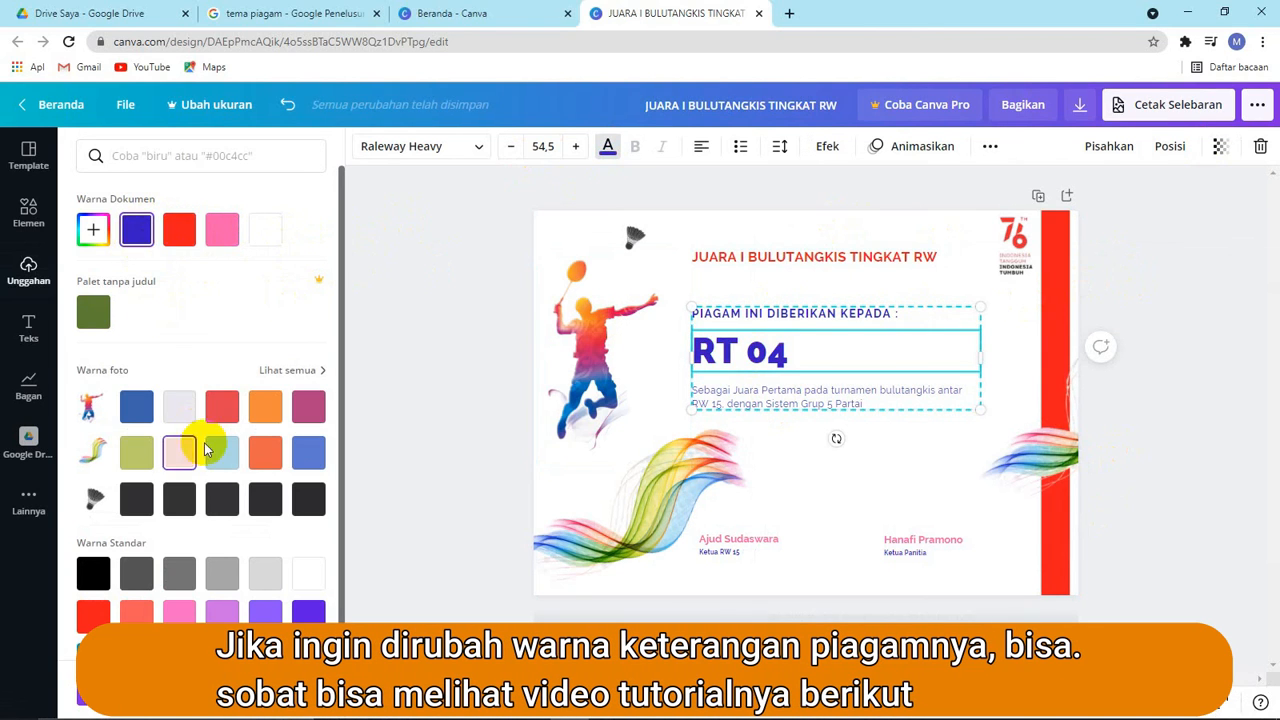
scroll(252, 594, "down", 2)
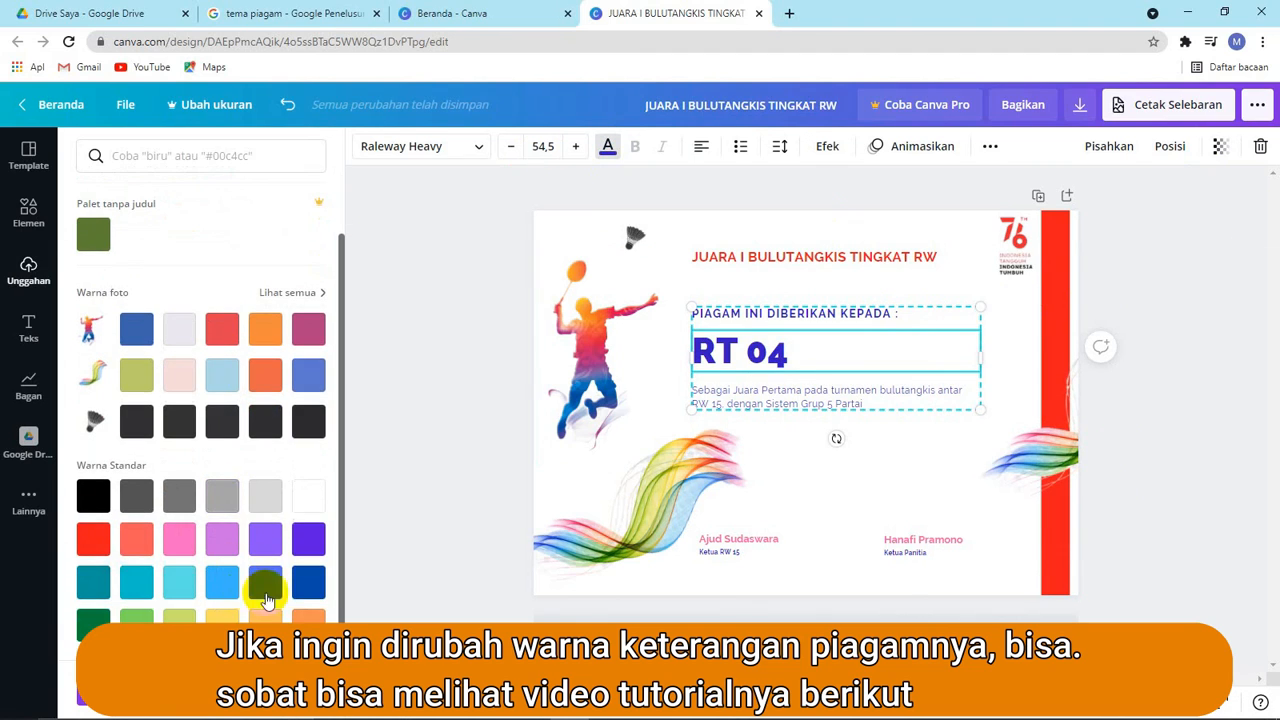
- Make the description paragraph below "RT 04" bold and recolor it with the light red from the badminton player's photo colors
left_click(832, 404)
left_click(636, 147)
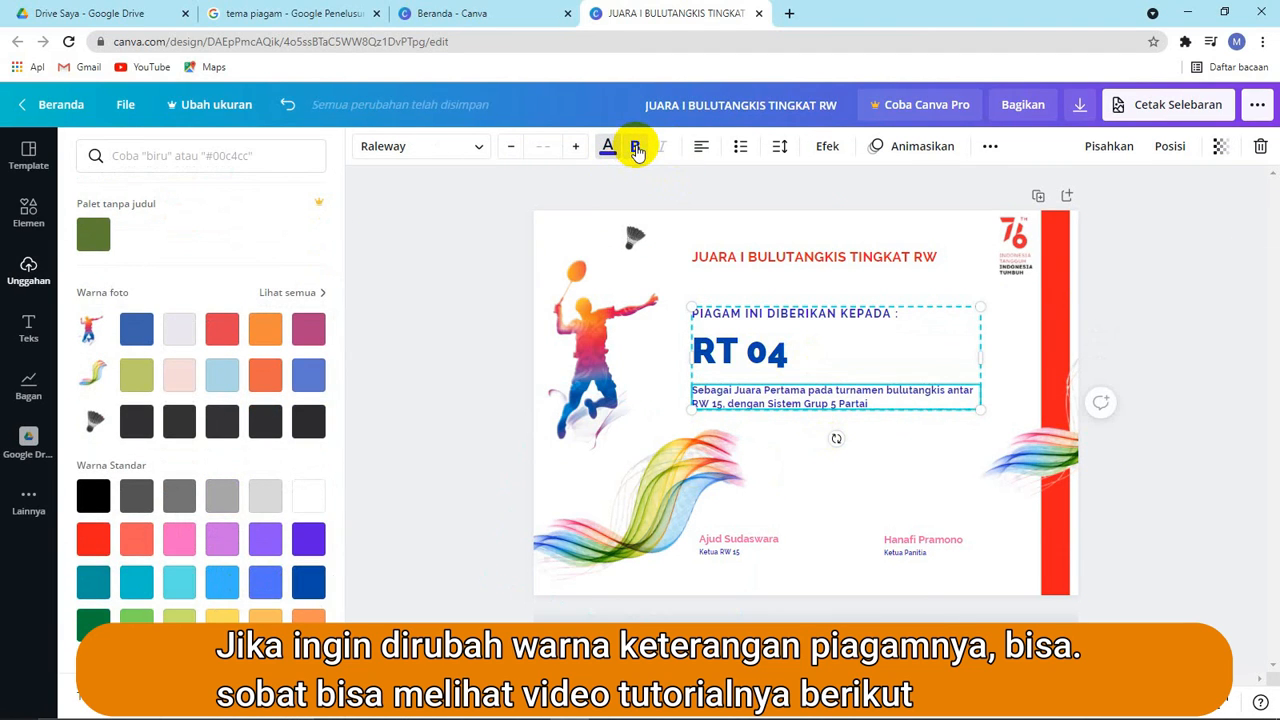
left_click(607, 149)
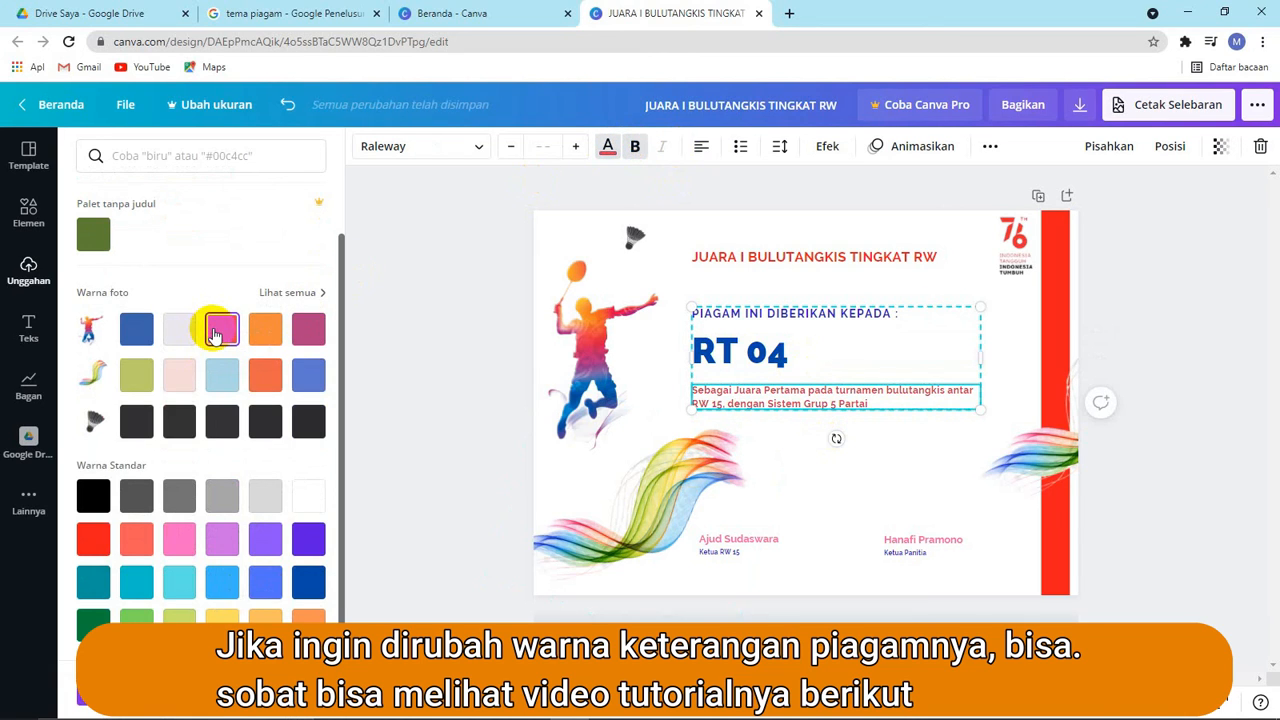
left_click(220, 333)
- Recolor both signatories' names at the bottom of the certificate with the document's bright red
left_click(955, 543)
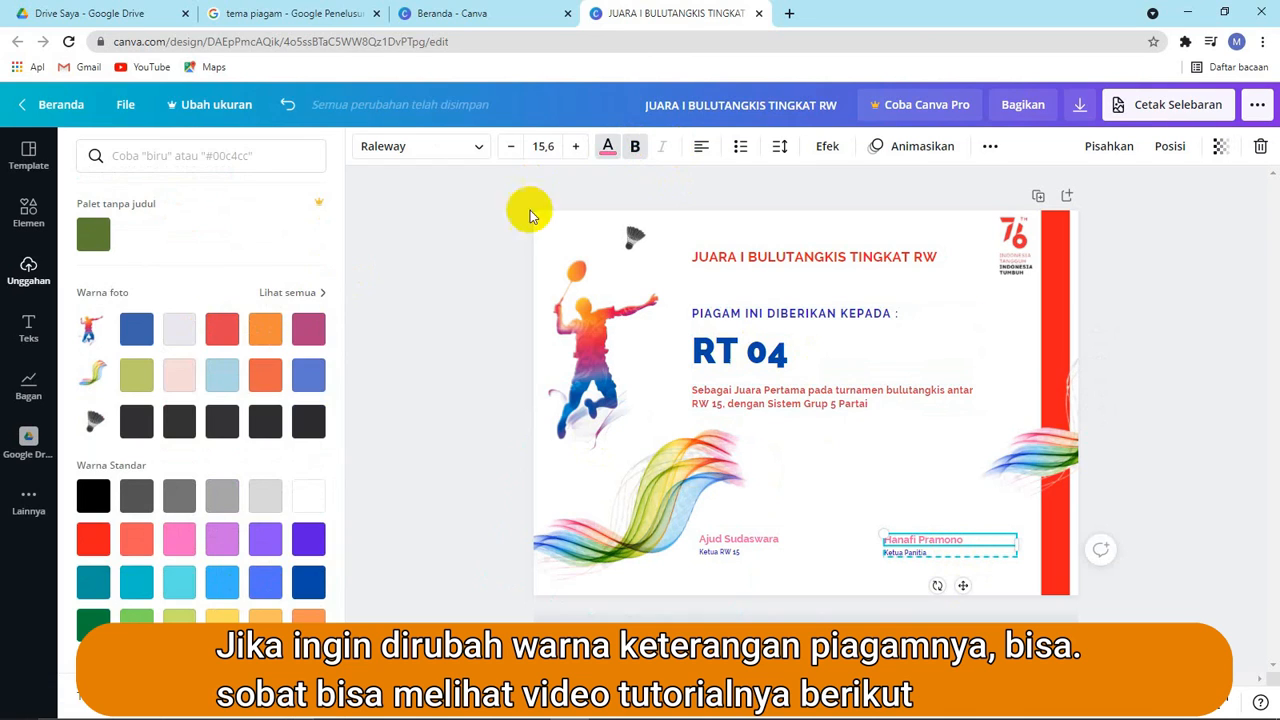
left_click(609, 147)
left_click(613, 147)
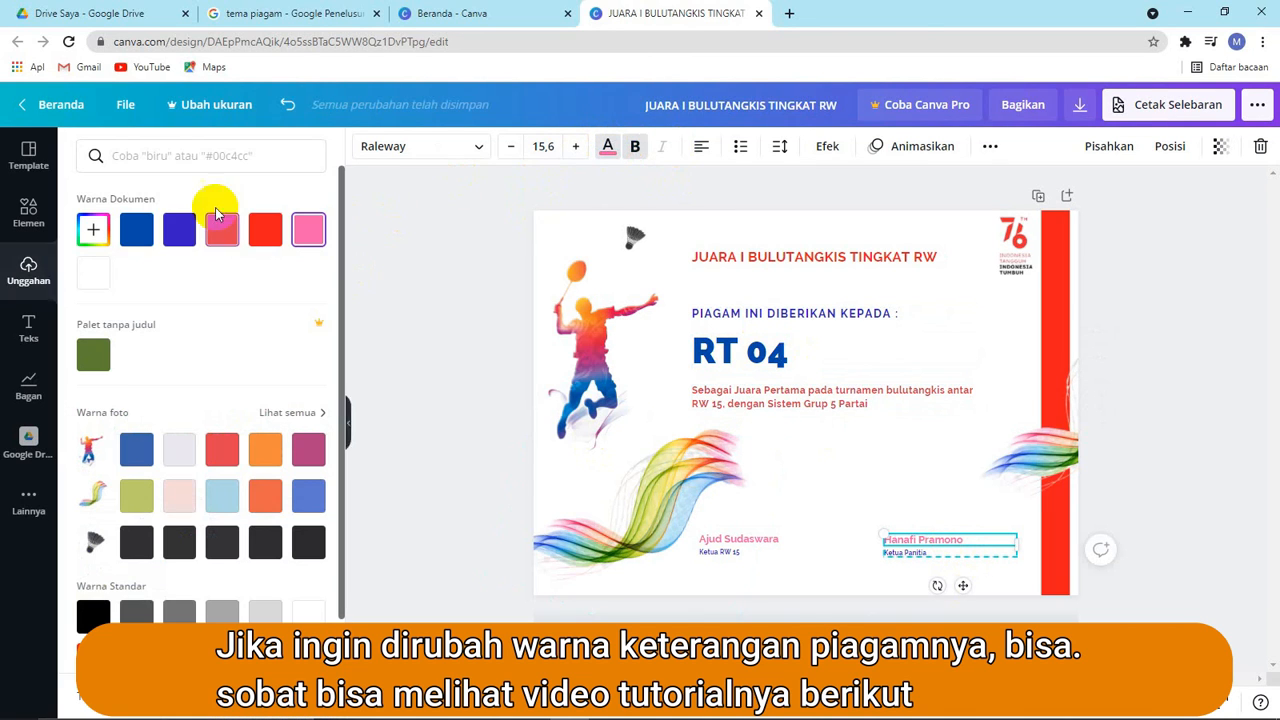
left_click(265, 238)
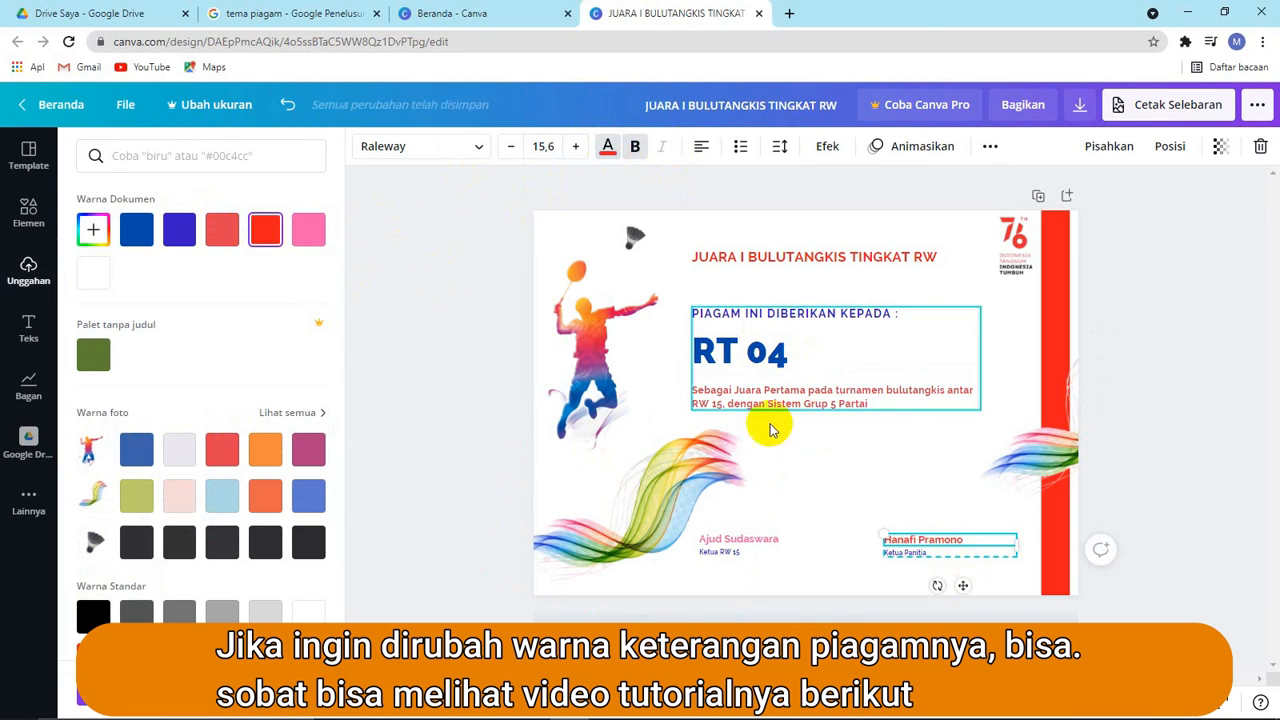
left_click(777, 535)
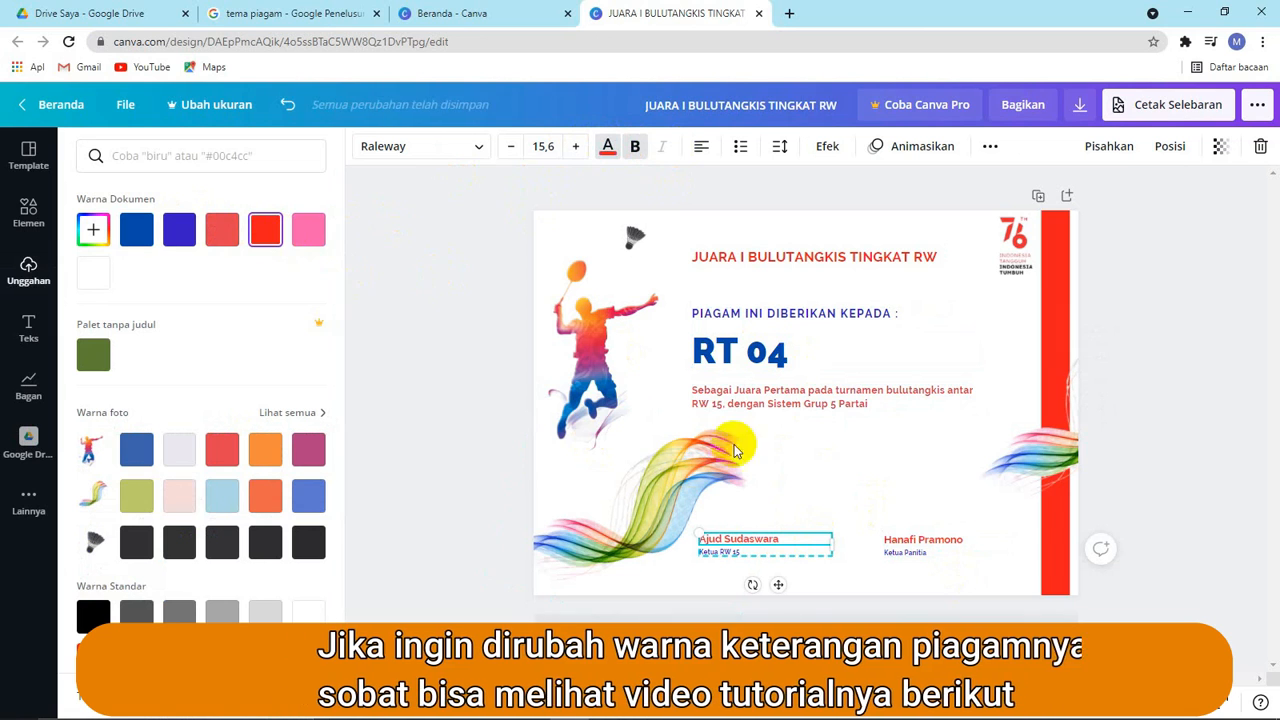
- Recolor the signatory roles "Ketua Panitia" and "Ketua RW 15" with the document's dark blue, and clear the selection
left_click(907, 556)
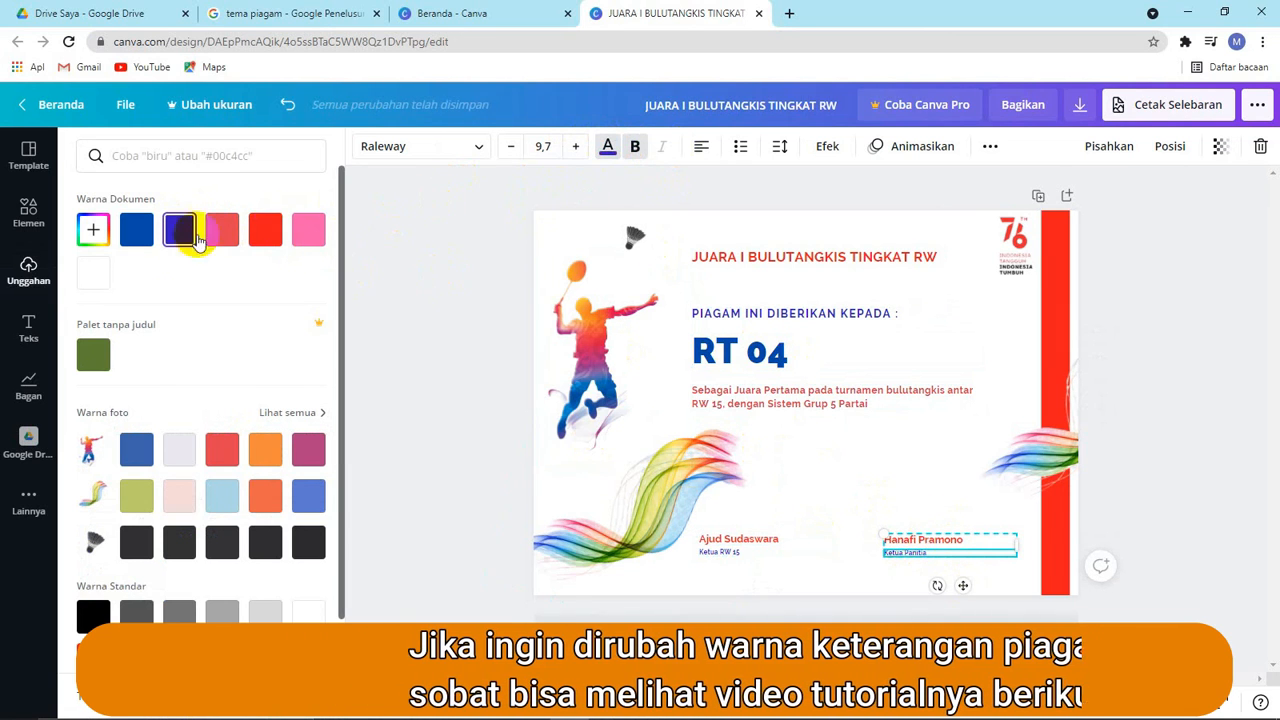
left_click(136, 229)
left_click(726, 551)
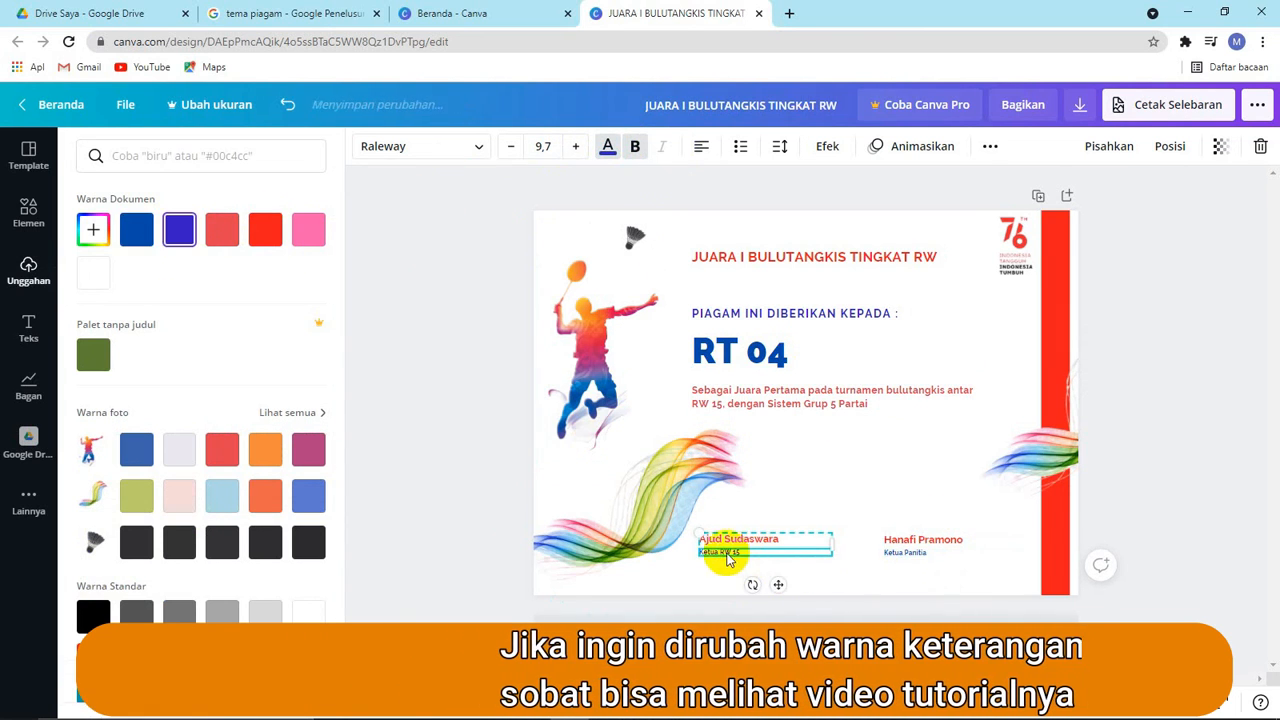
left_click(141, 234)
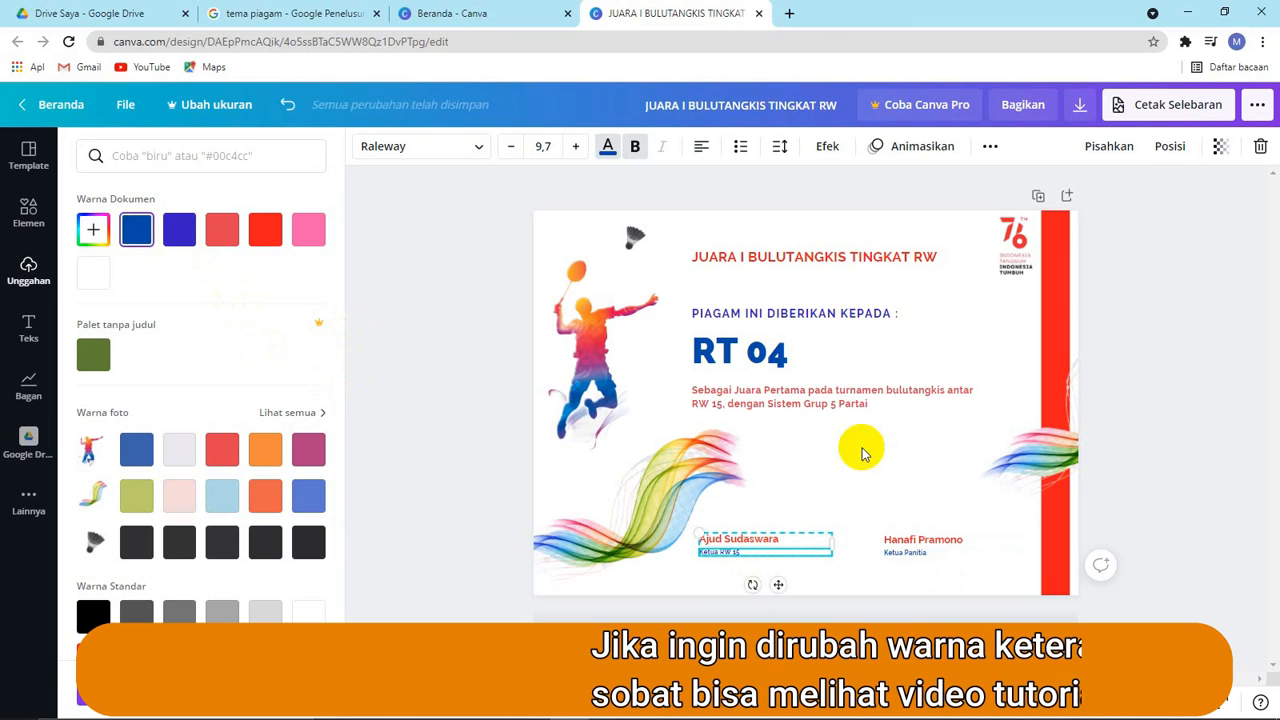
left_click(951, 474)
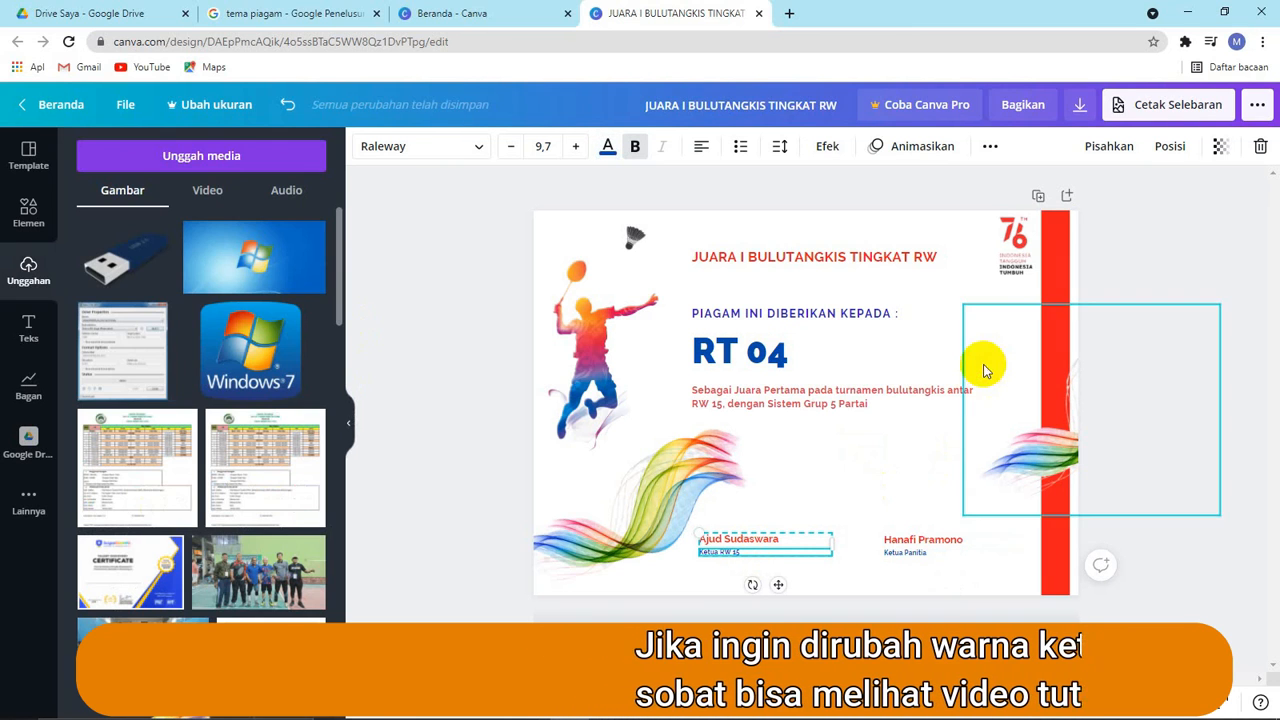
left_click(938, 294)
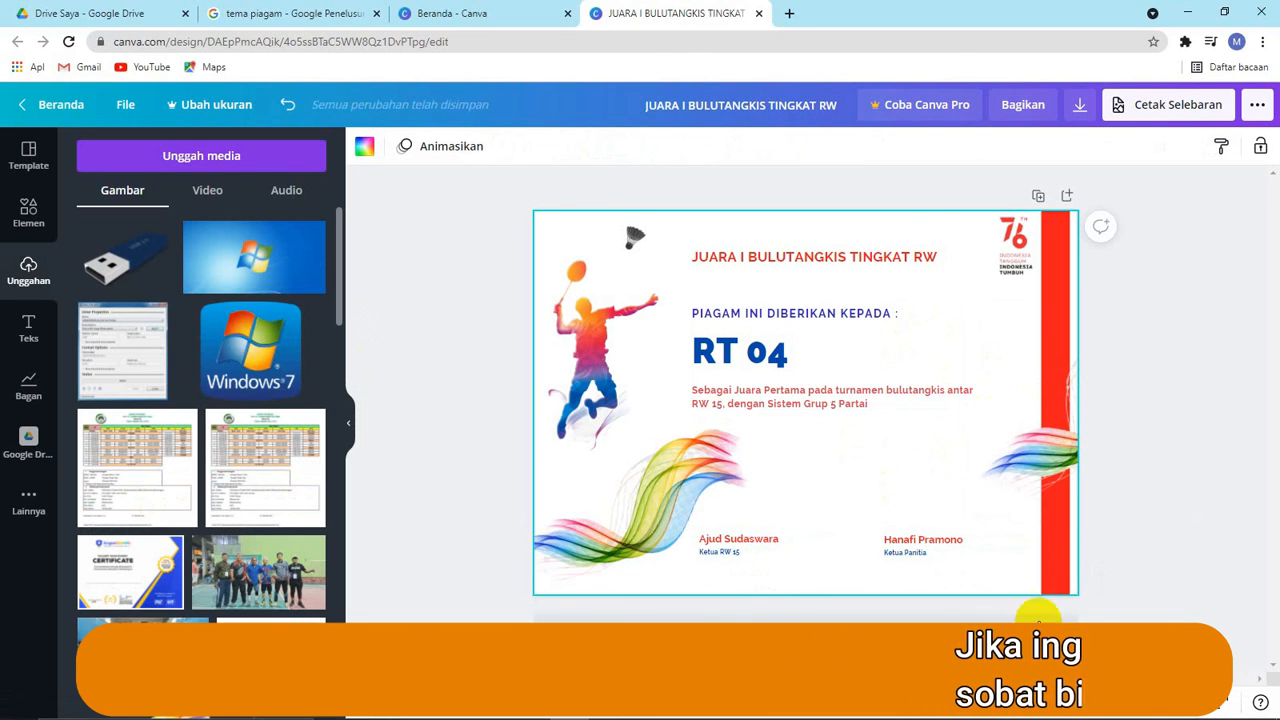
left_click(1135, 705)
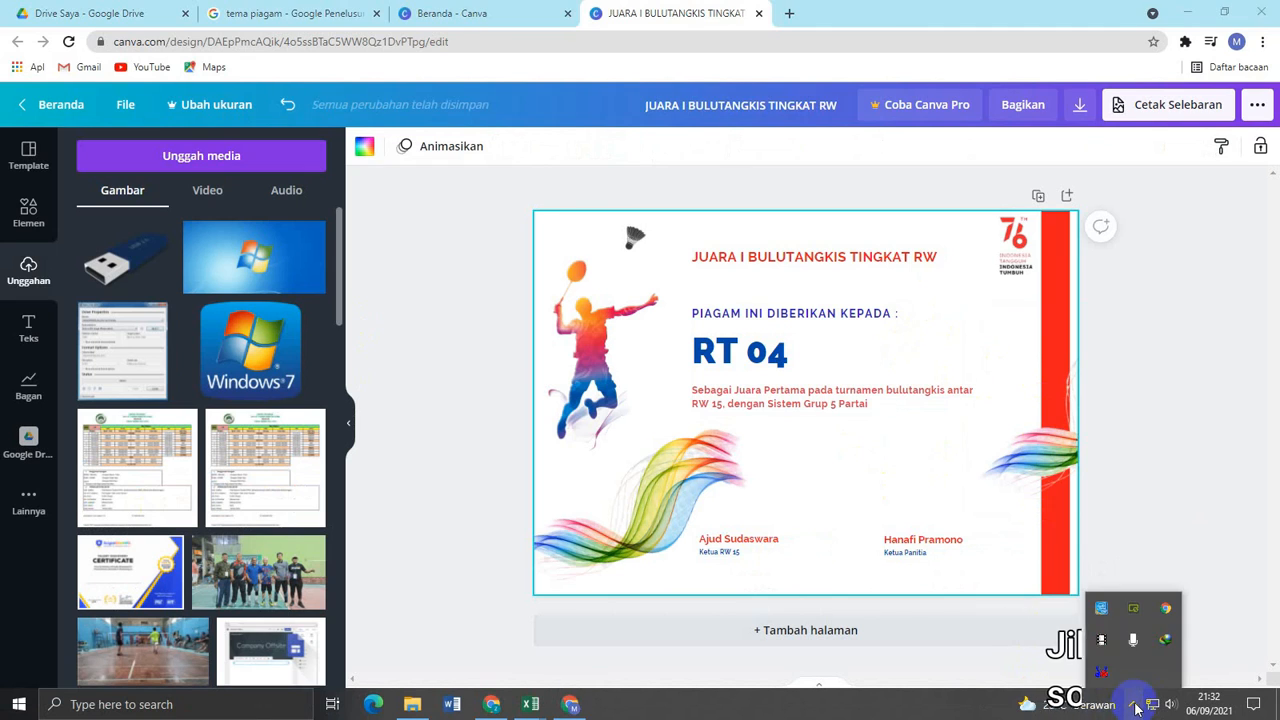